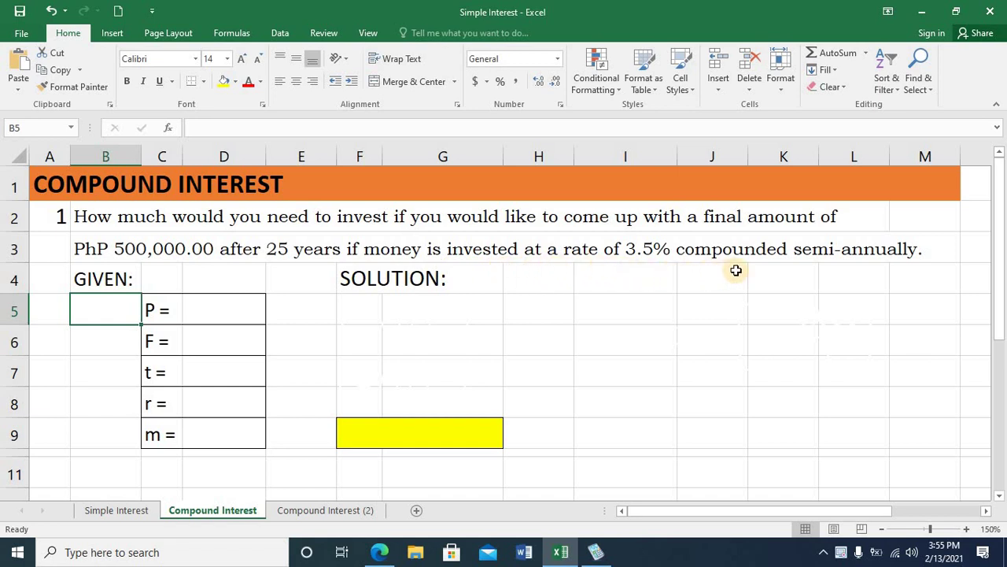
left_click(113, 342)
left_click(110, 314)
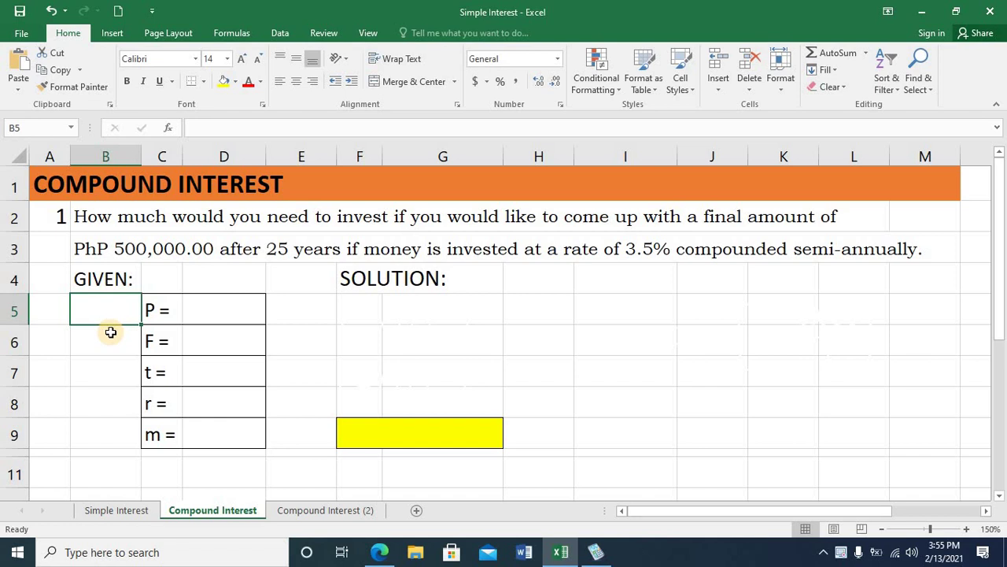
left_click(113, 342)
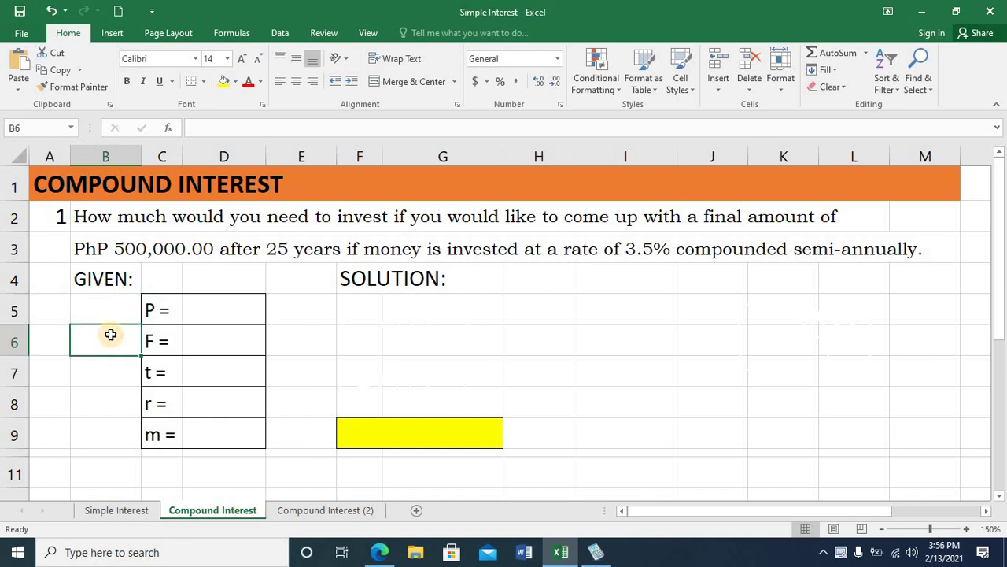
left_click(107, 314)
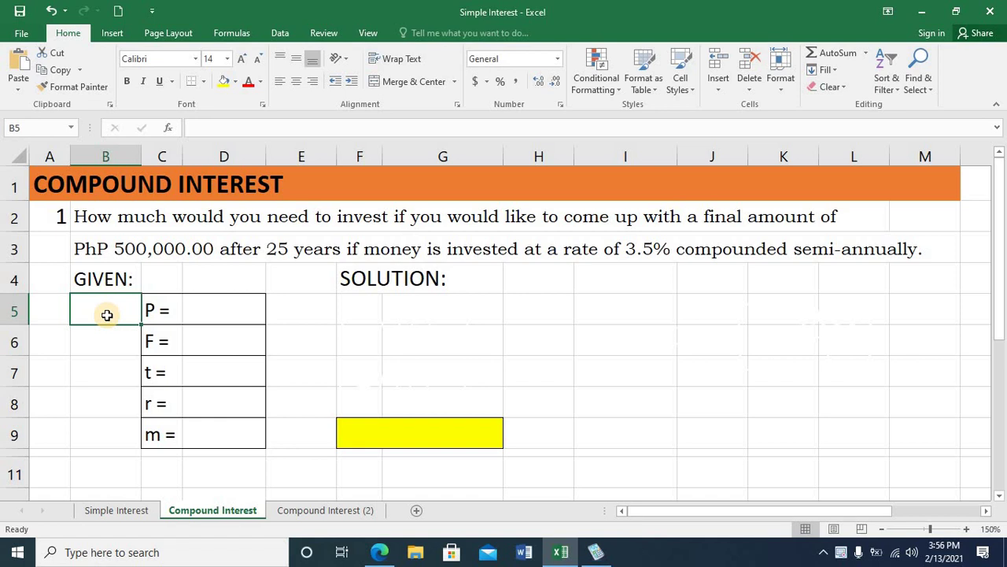
key("Down")
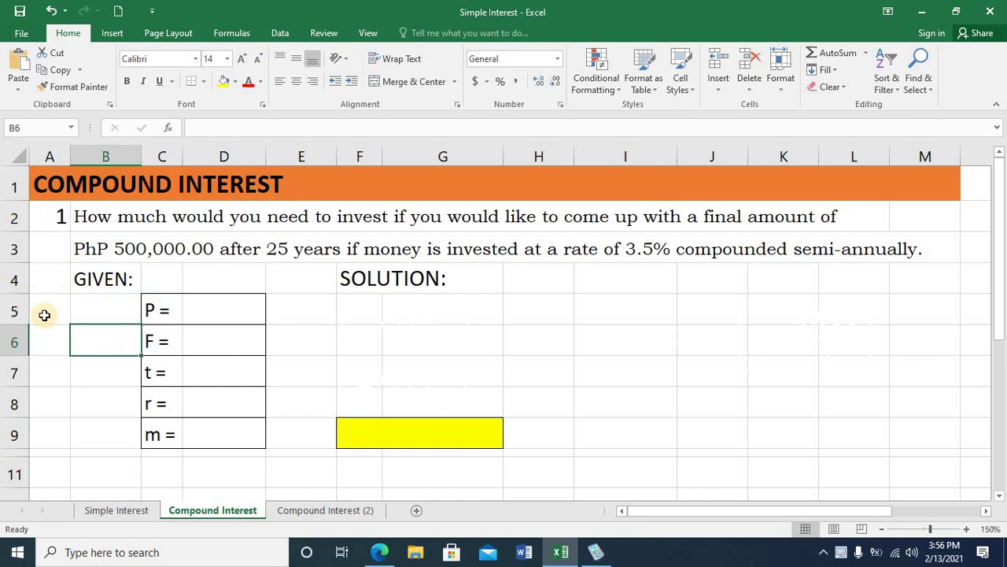
key("Down")
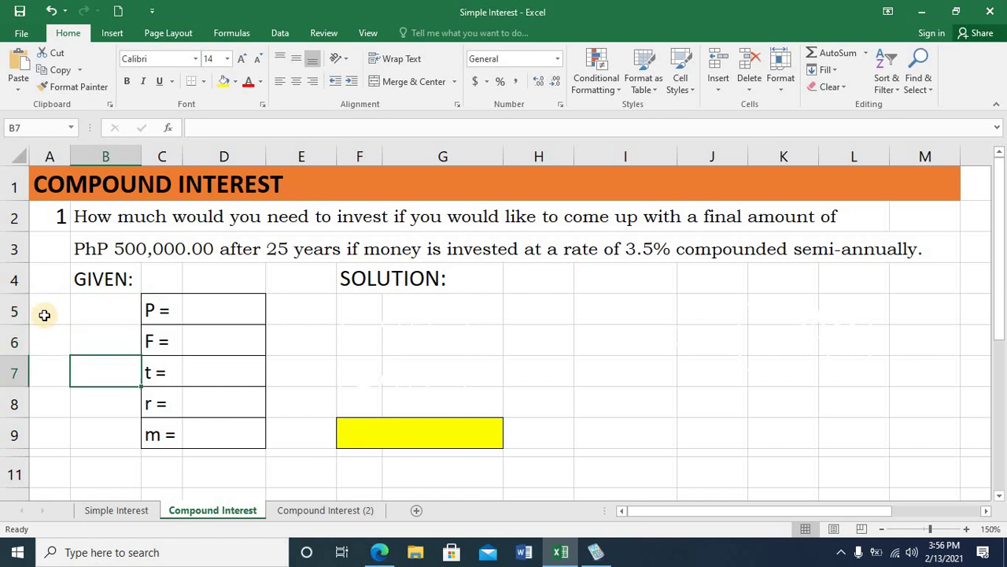
key("Down")
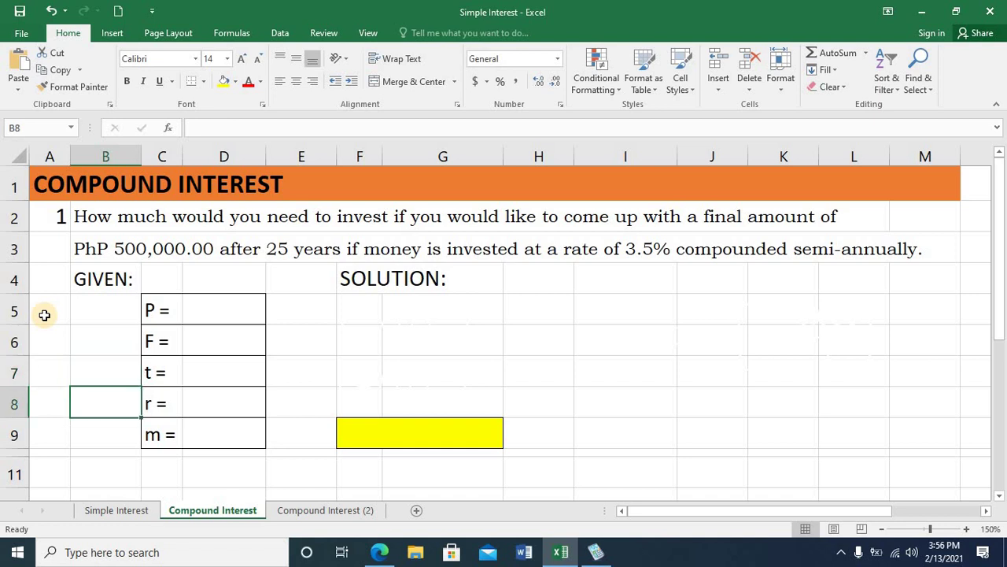
key("Down")
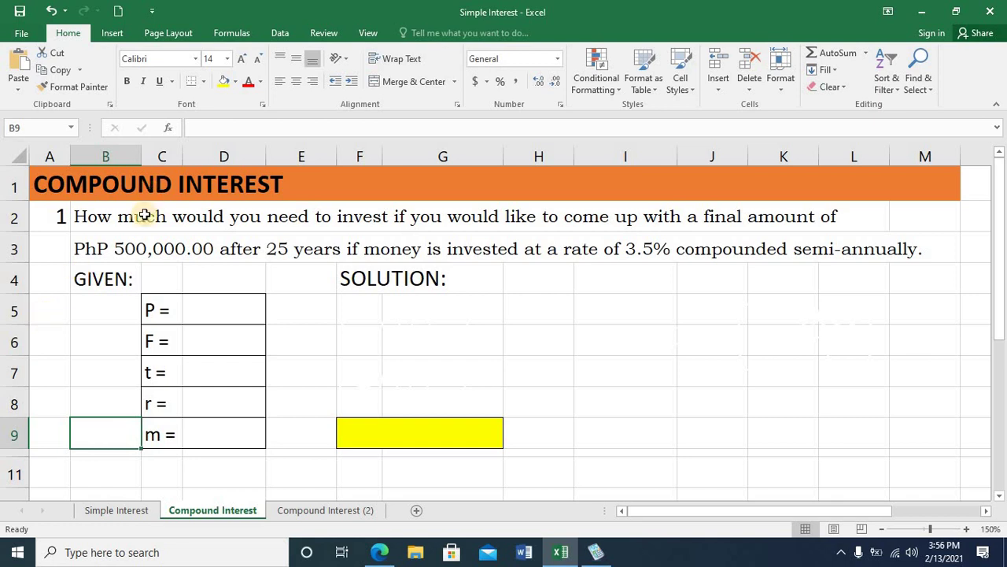
Step: Mark P as the unknown by entering ? in cell D5 of the given values
left_click(221, 315)
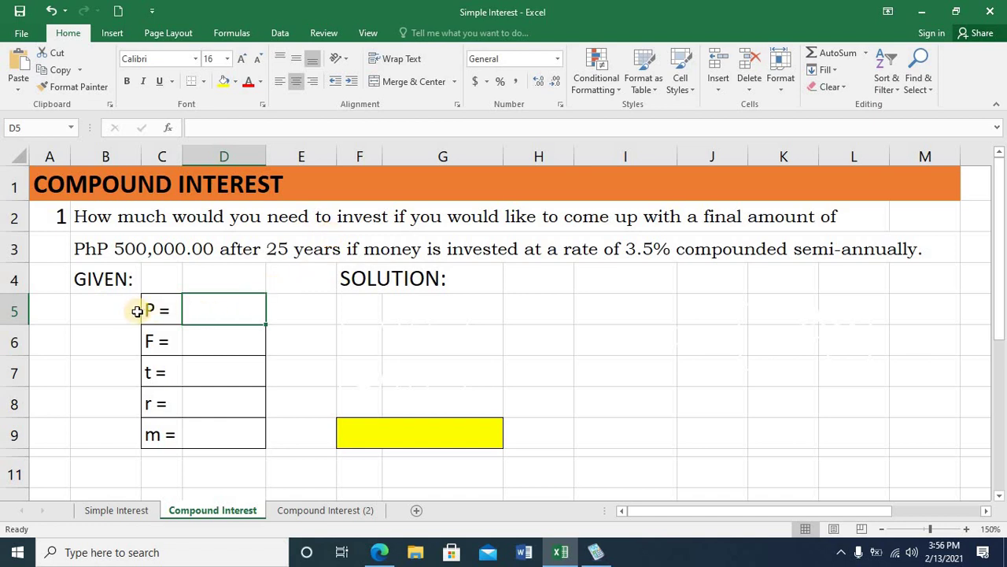
type("?")
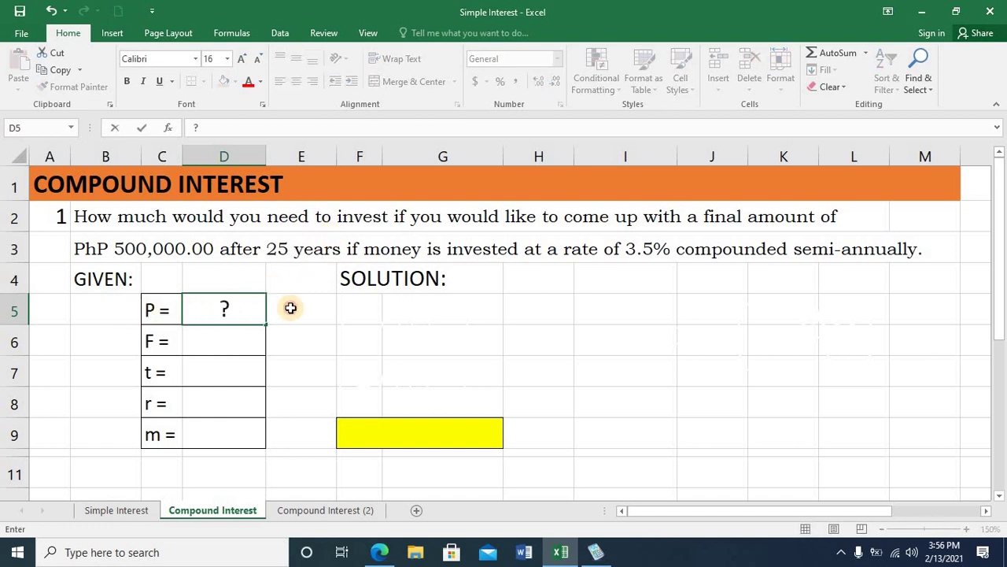
left_click(291, 308)
left_click(218, 313)
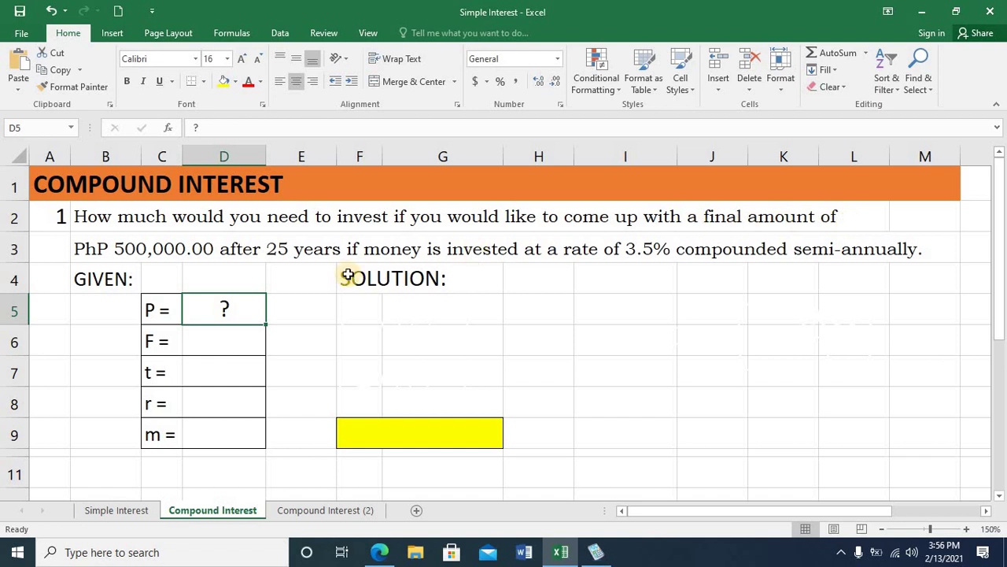
Step: Enter 500000 for F in cell D6 and 25 for t in cell D7
left_click(212, 346)
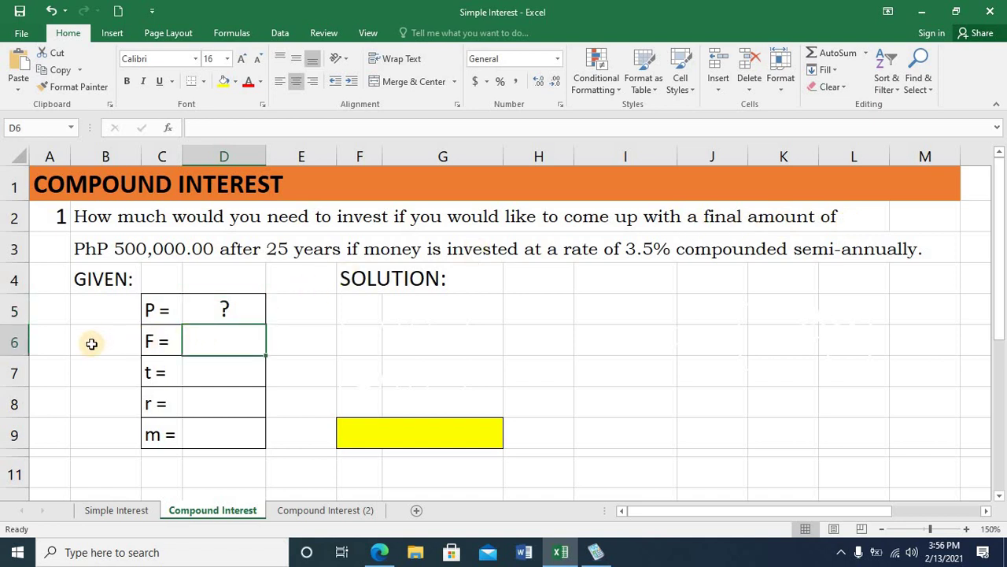
type("500")
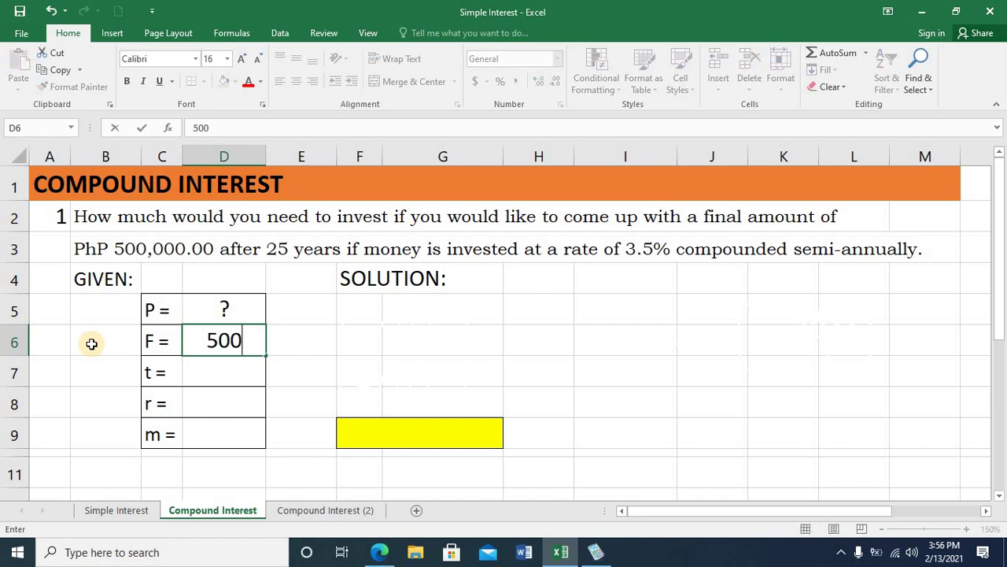
type("000")
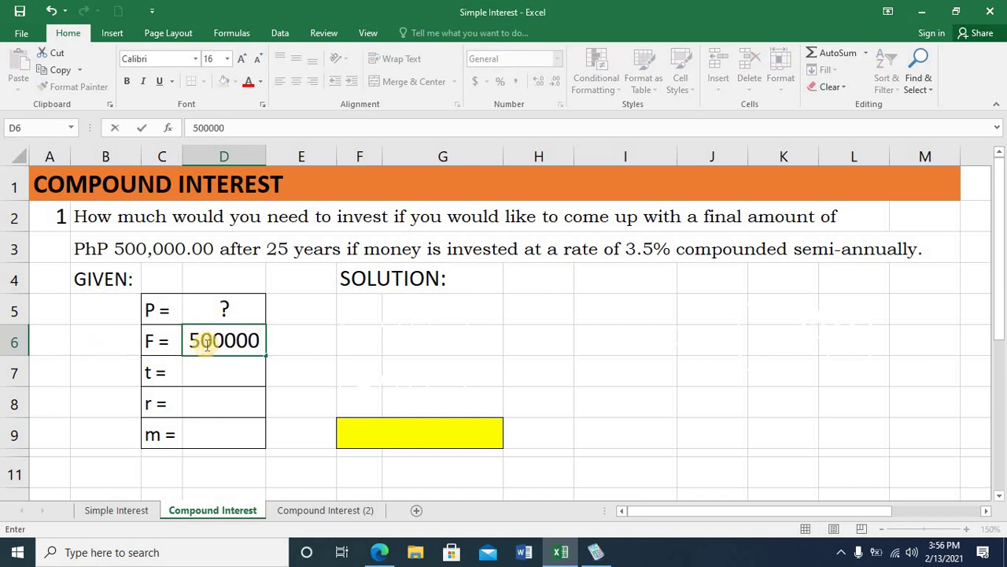
left_click(224, 378)
type("25")
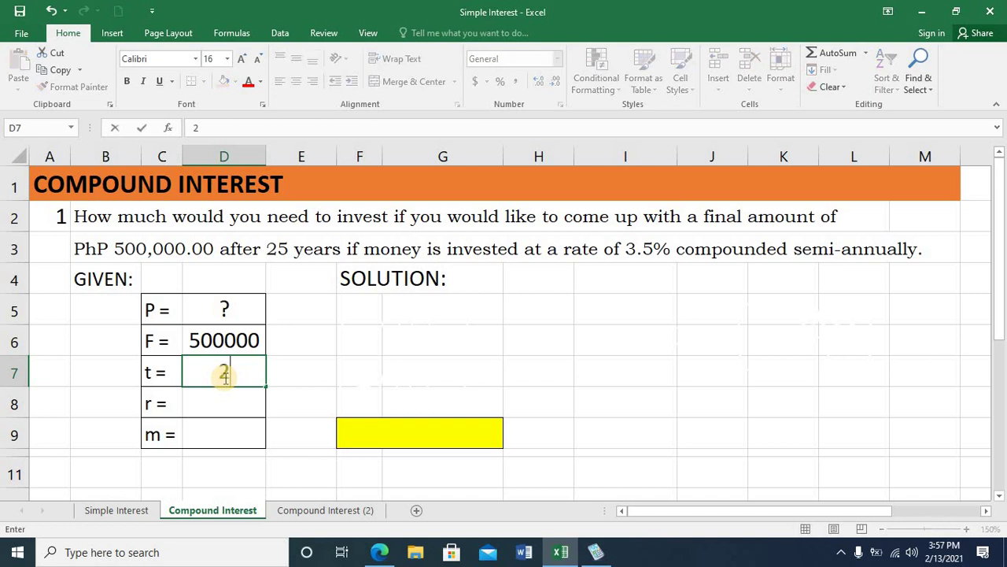
left_click(112, 373)
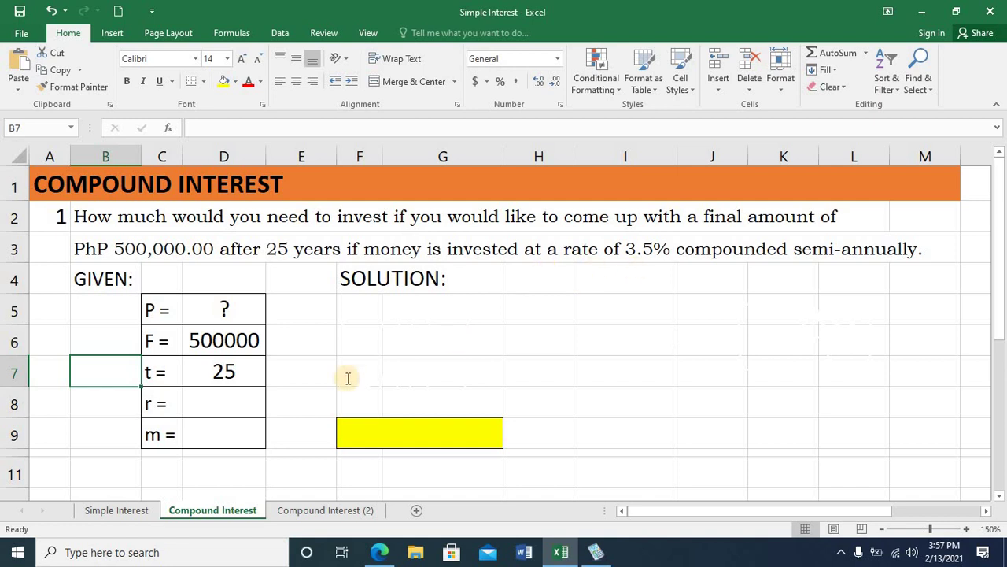
Step: Enter 0.035 for r in cell D8 and 2 for m in cell D9
left_click(225, 401)
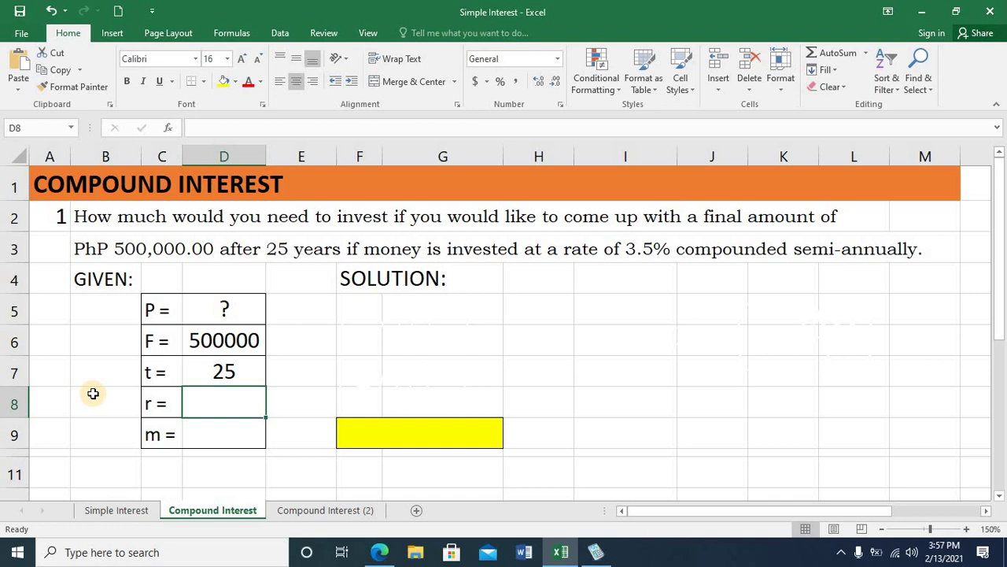
type("0.")
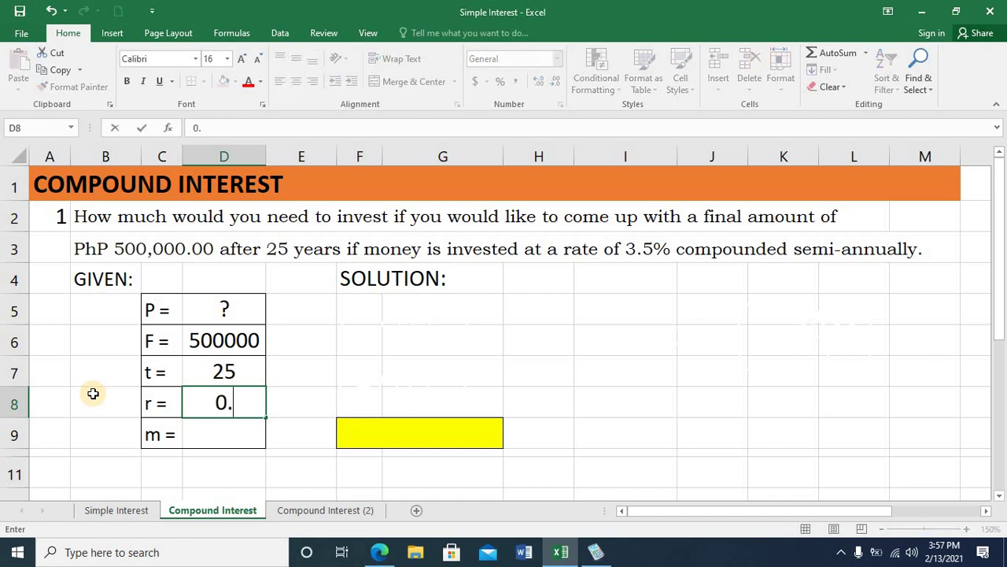
type("035")
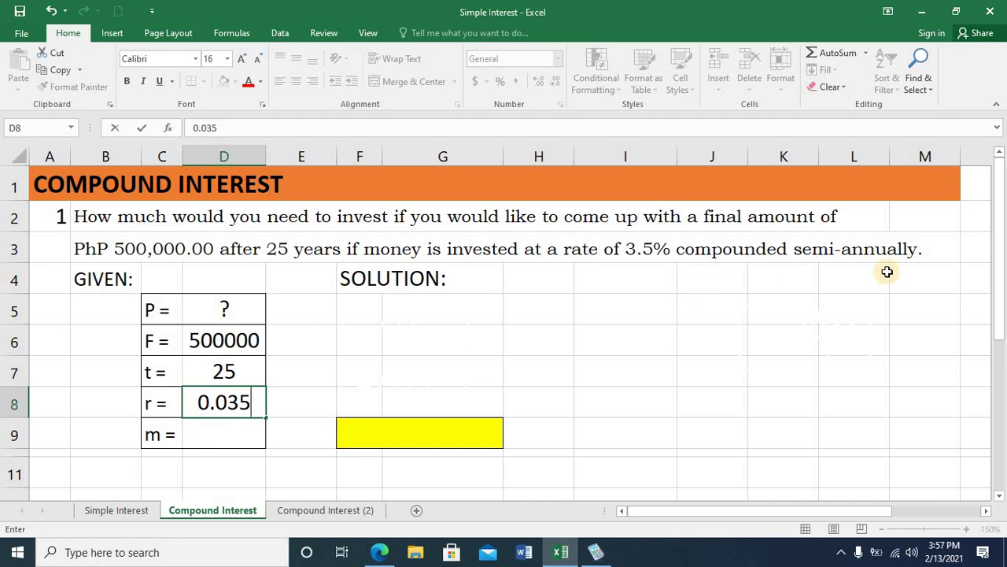
left_click(232, 429)
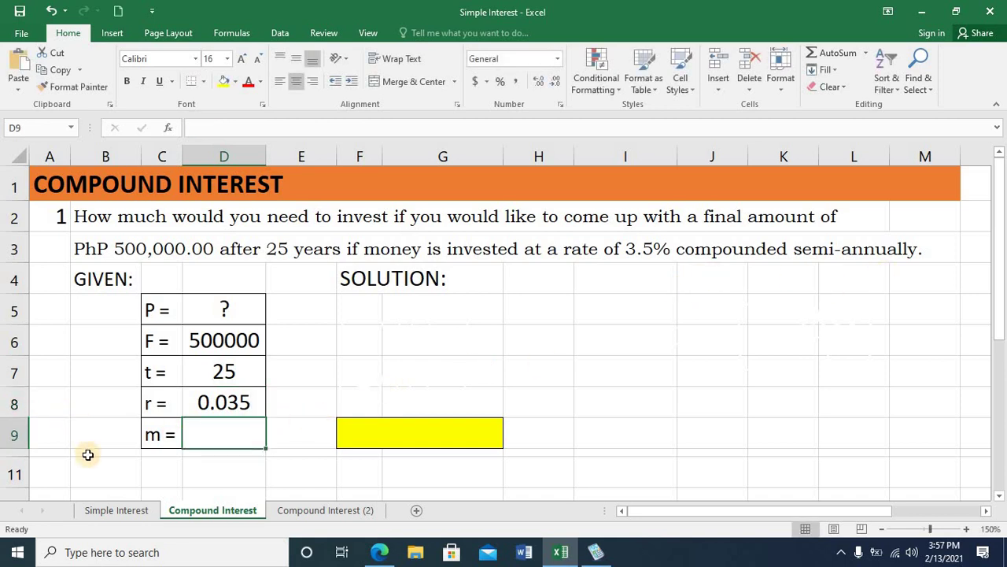
type("2")
left_click(112, 434)
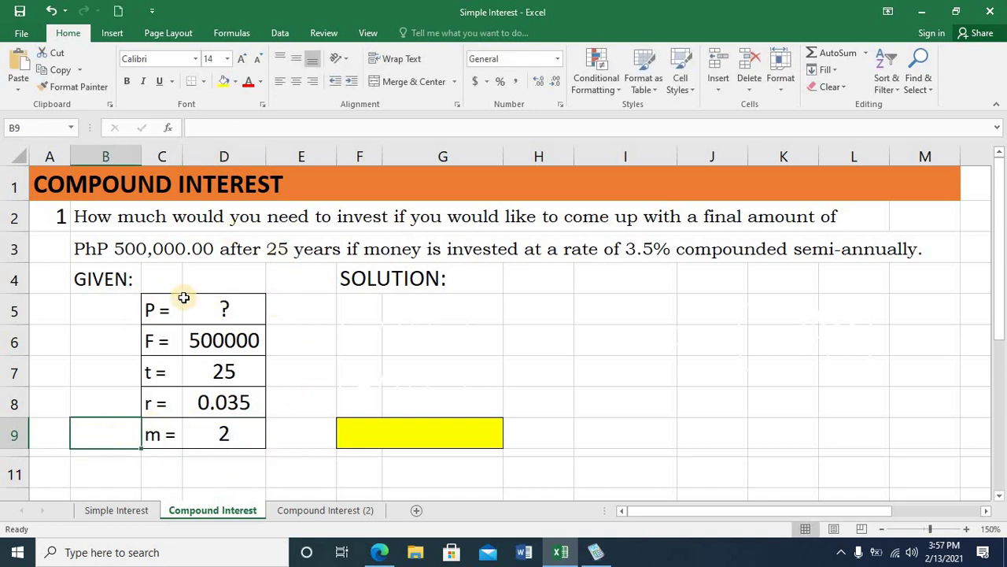
Step: Set the font colour of the hidden equation in the text box directly below SOLUTION to black
left_click(316, 281)
key("alt+=")
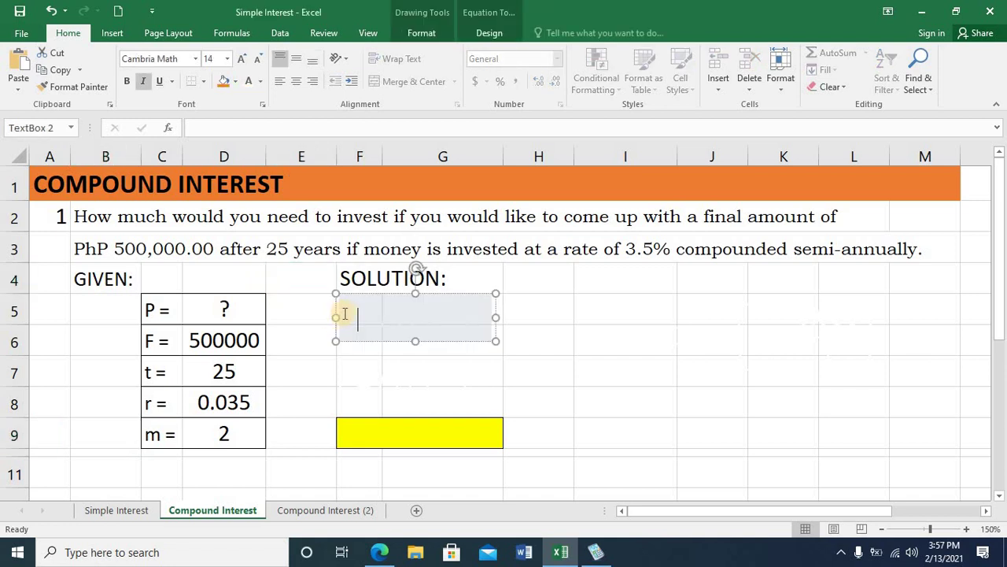
left_click(462, 313)
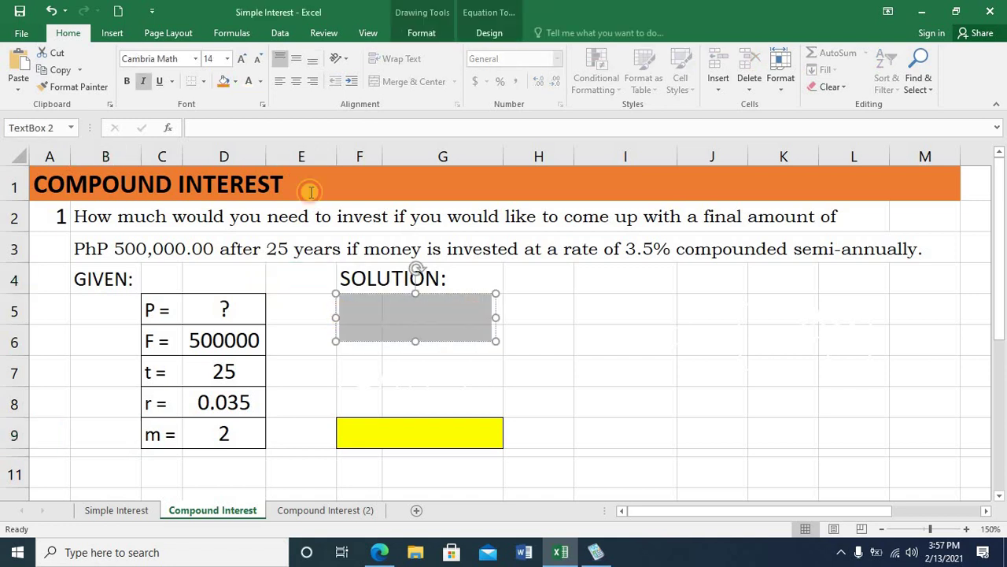
left_click(260, 81)
left_click(250, 100)
left_click(343, 362)
key("alt+=")
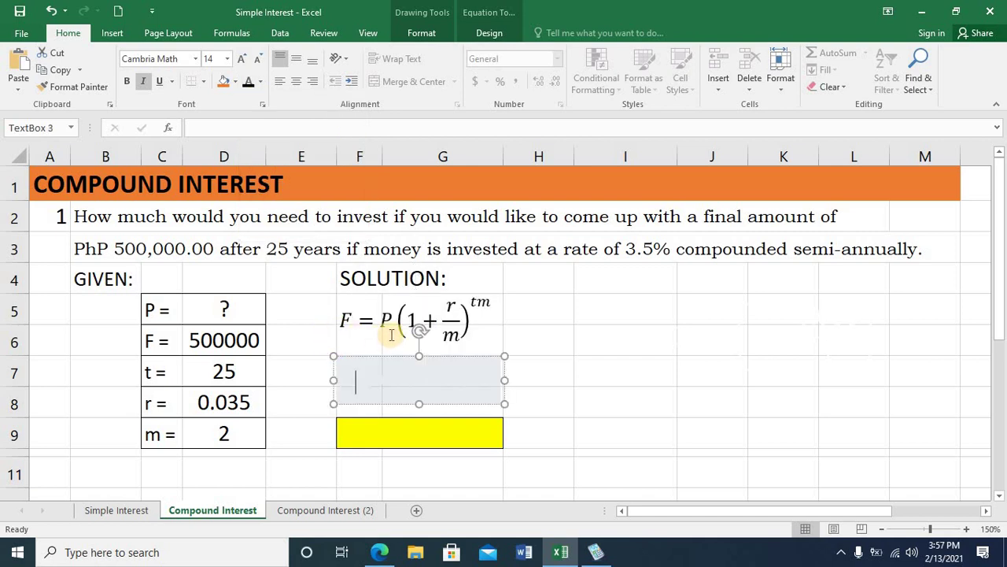
left_click(518, 319)
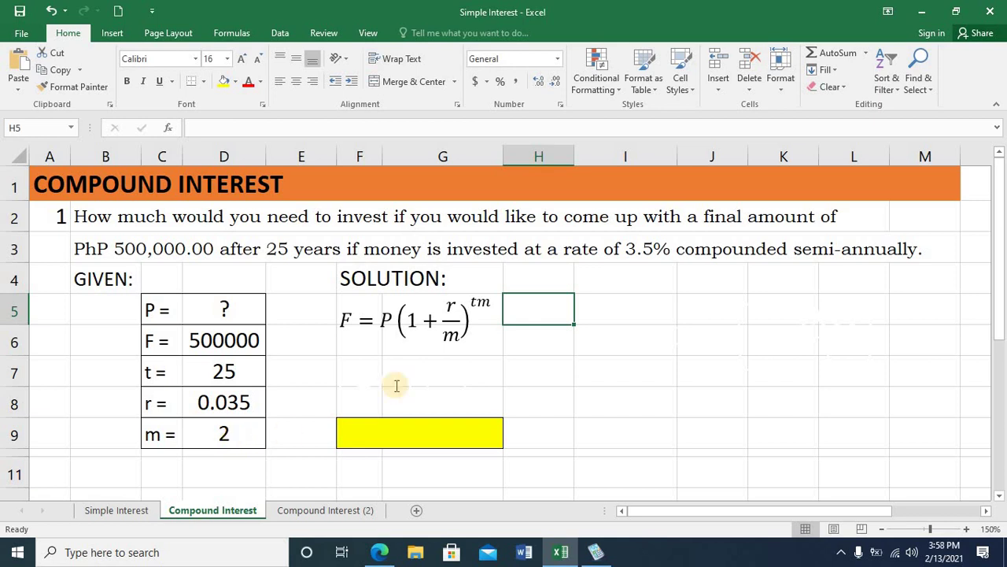
left_click(224, 317)
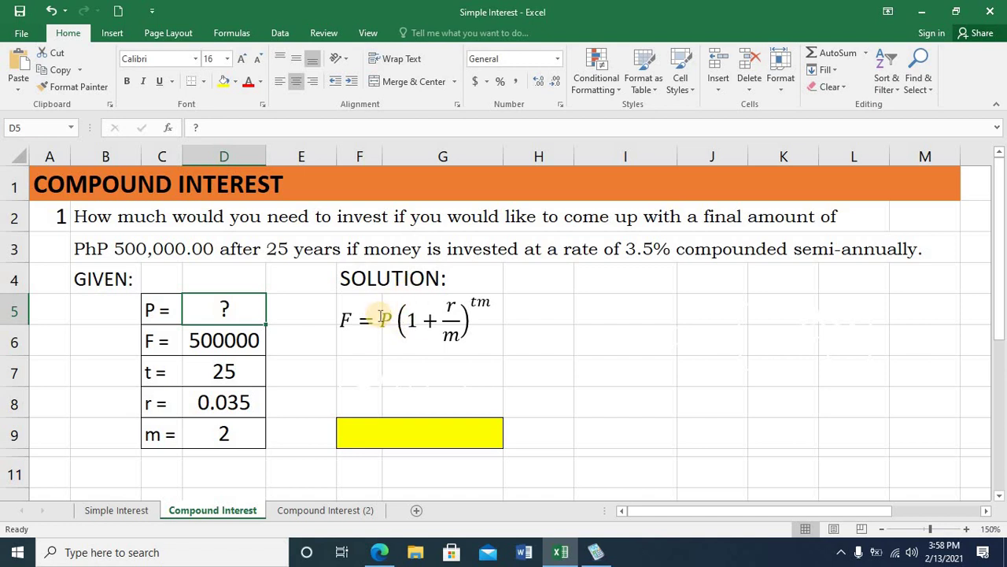
Step: Switch to the whiteboard PDF in Edge and handwrite (1 + r/m)^tm as a denominator under the equation's right-hand side
left_click(379, 553)
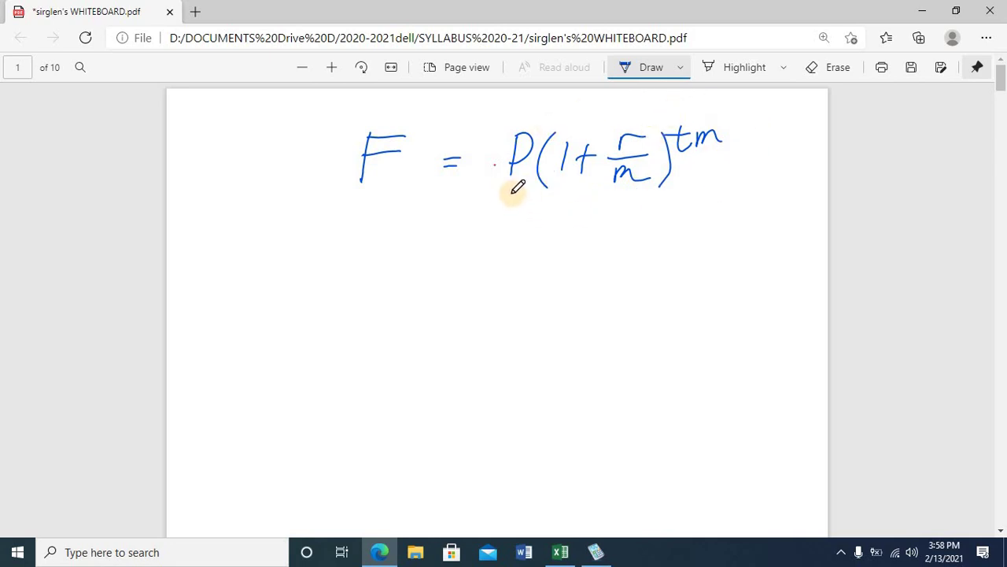
left_click_drag(503, 194, 722, 188)
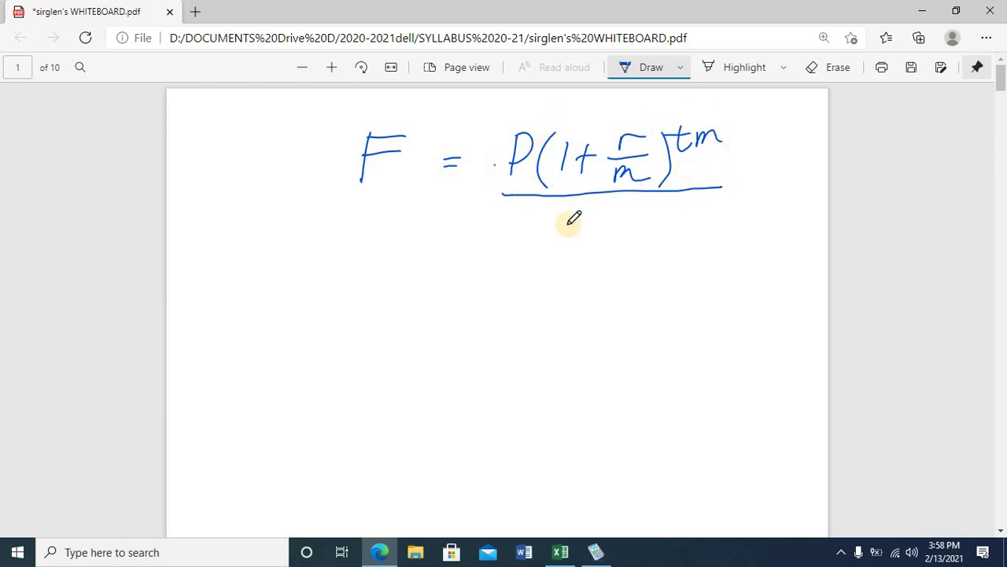
mouse_move(524, 210)
left_mouse_down()
mouse_move(526, 246)
mouse_move(536, 240)
left_mouse_up()
mouse_move(555, 220)
left_mouse_down()
mouse_move(555, 238)
mouse_move(591, 212)
mouse_move(591, 251)
left_mouse_up()
left_click_drag(607, 203, 608, 252)
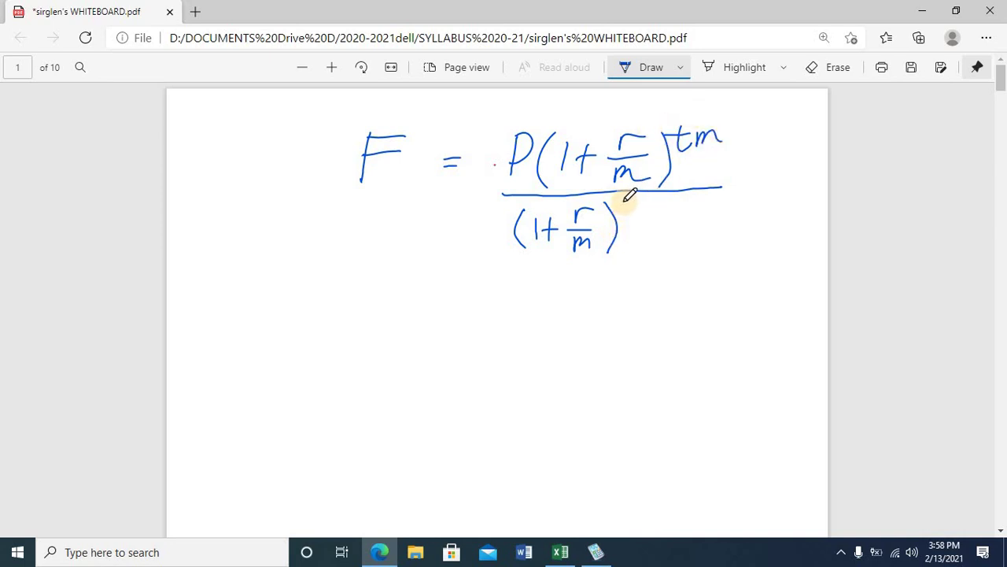
left_click_drag(627, 203, 626, 228)
left_click_drag(619, 211, 659, 220)
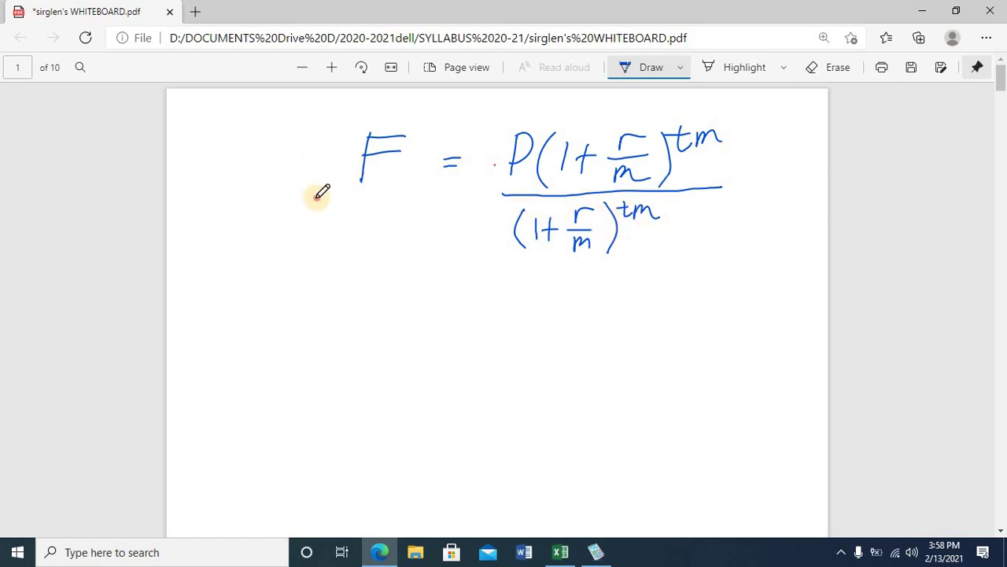
Step: Draw a fraction line under F and handwrite the denominator (1 + r/m)^tm below it
left_click_drag(317, 197, 432, 190)
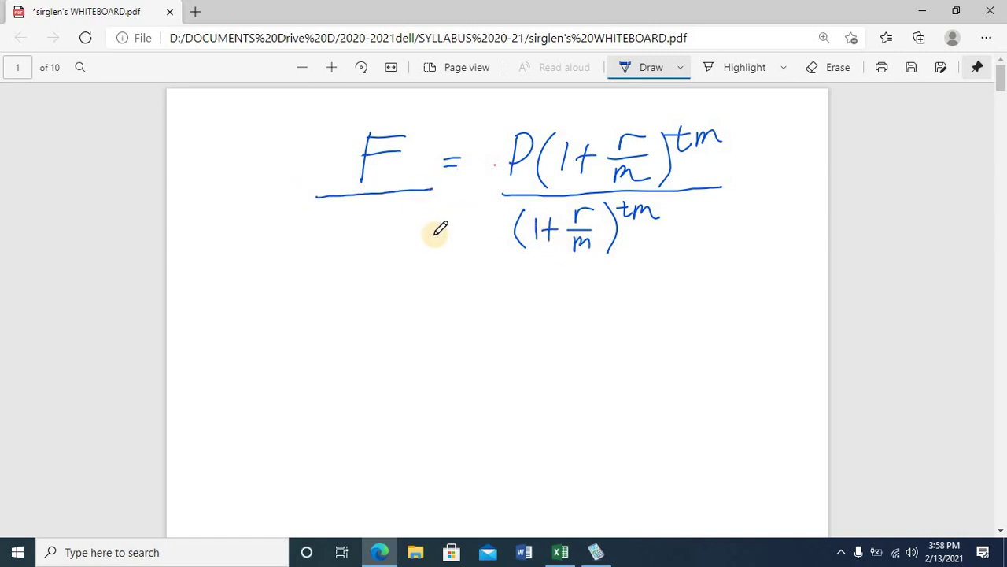
left_click_drag(309, 209, 300, 247)
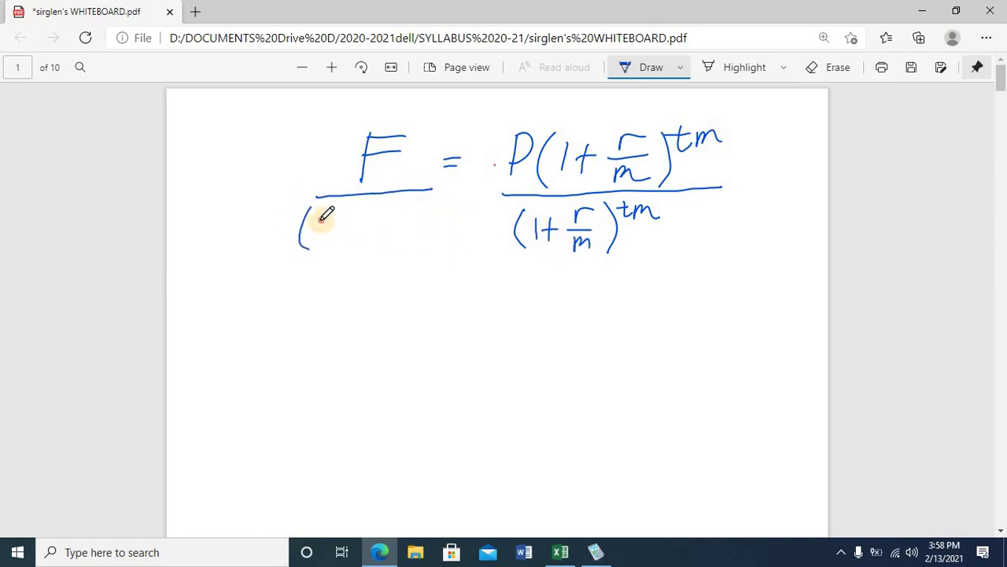
mouse_move(319, 213)
left_mouse_down()
mouse_move(319, 240)
mouse_move(340, 228)
left_mouse_up()
mouse_move(332, 220)
left_mouse_down()
mouse_move(331, 237)
mouse_move(368, 211)
mouse_move(375, 250)
left_mouse_up()
left_click_drag(385, 205, 384, 247)
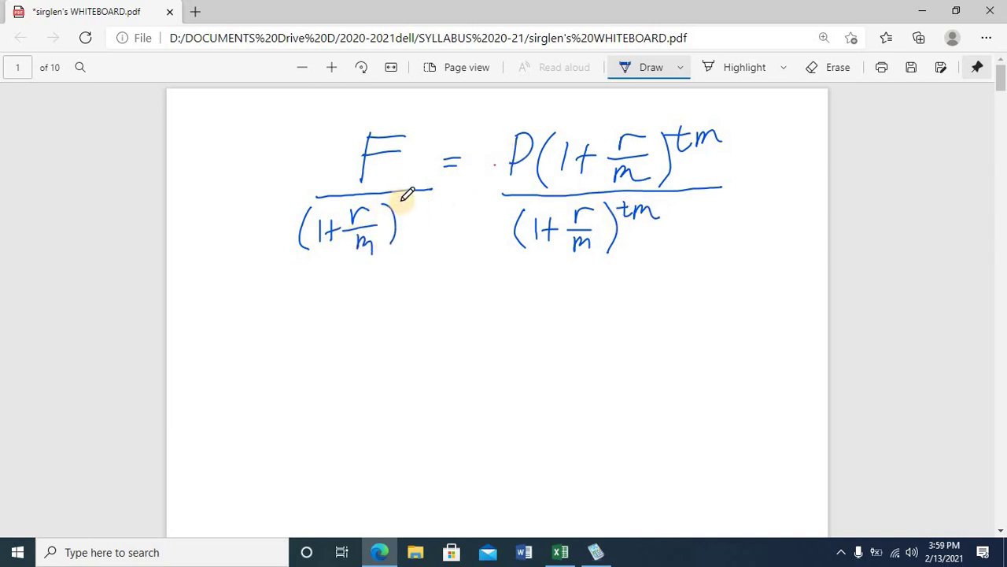
mouse_move(400, 203)
left_mouse_down()
mouse_move(398, 222)
mouse_move(406, 208)
mouse_move(428, 214)
left_mouse_up()
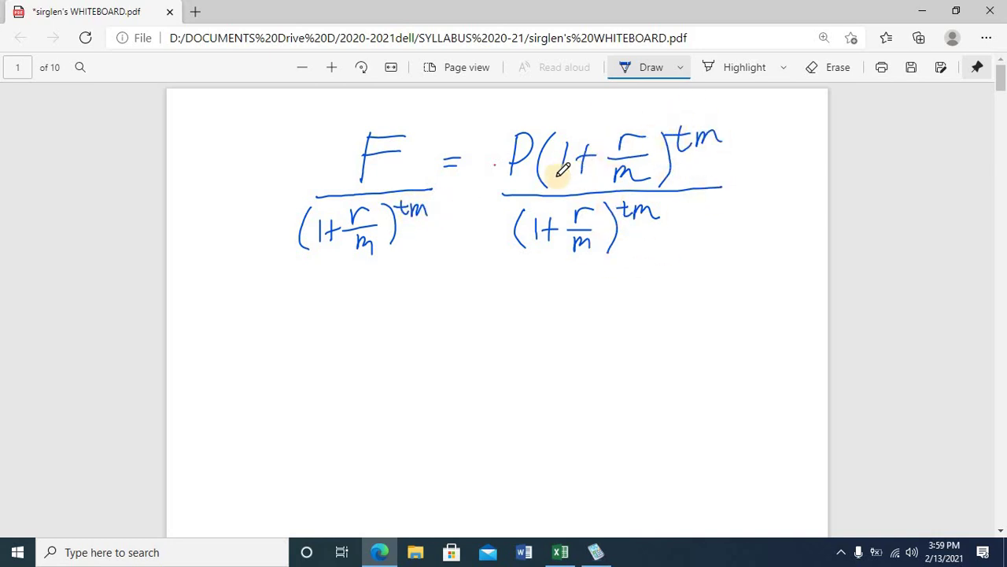
Step: Strike through the matching (1 + r/m)^tm factors in the numerator and denominator of the equation's right-hand side
left_click_drag(535, 188, 713, 128)
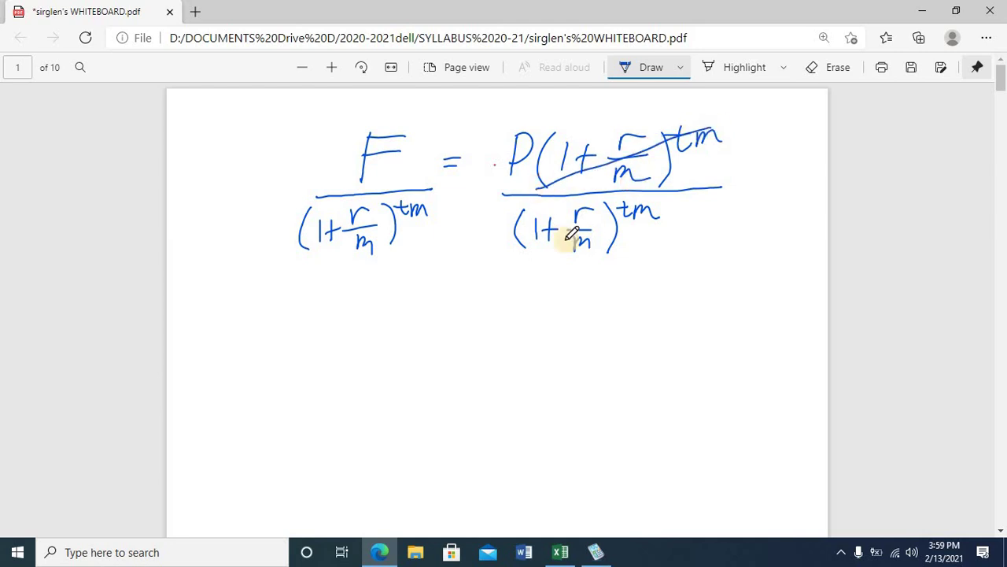
left_click_drag(574, 243, 529, 265)
left_click_drag(582, 240, 652, 190)
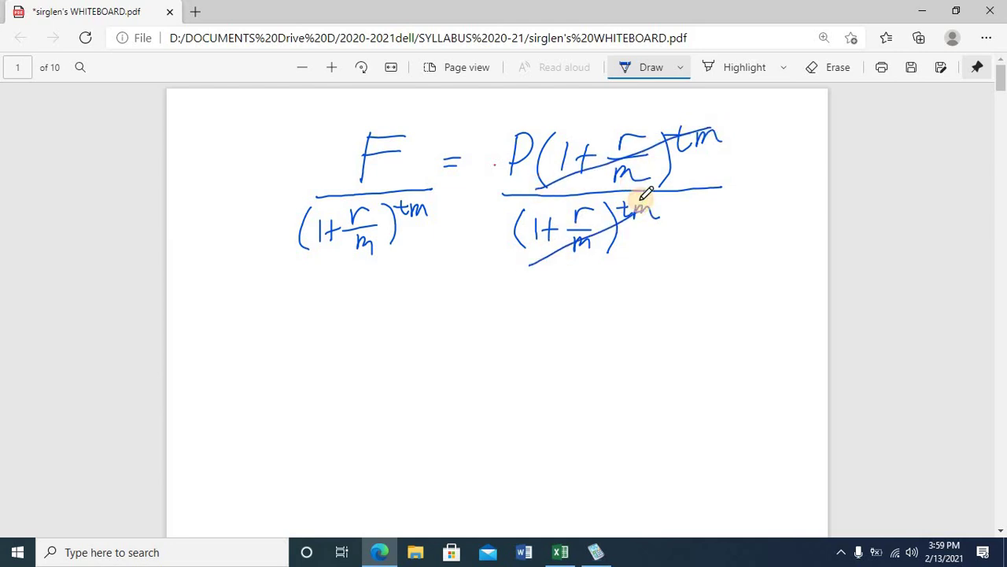
Step: Handwrite the simplified equation F(1 + r/m)^-tm = P below the two fractions on the whiteboard
left_click_drag(740, 120, 739, 134)
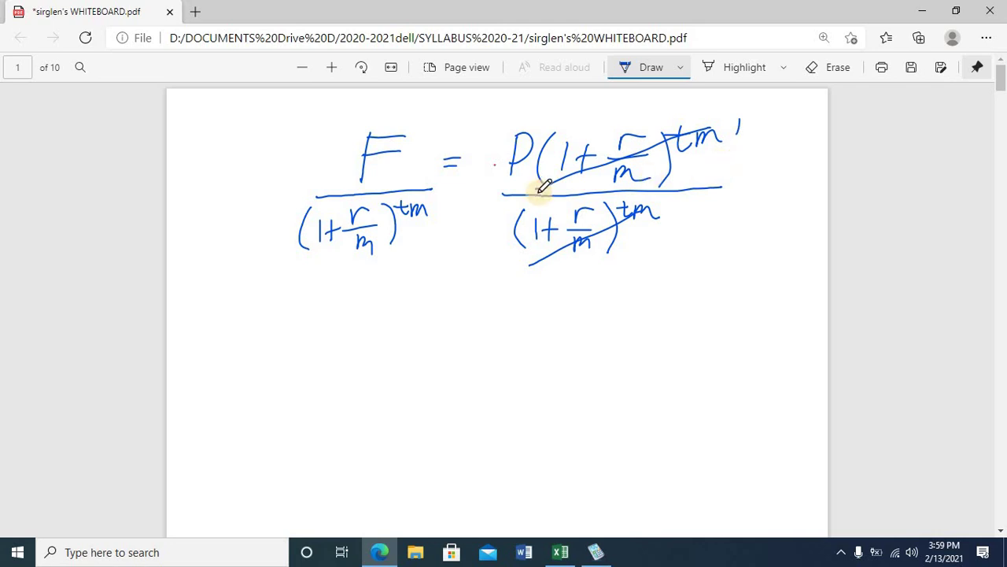
mouse_move(460, 312)
left_mouse_down()
mouse_move(486, 311)
mouse_move(486, 321)
left_mouse_up()
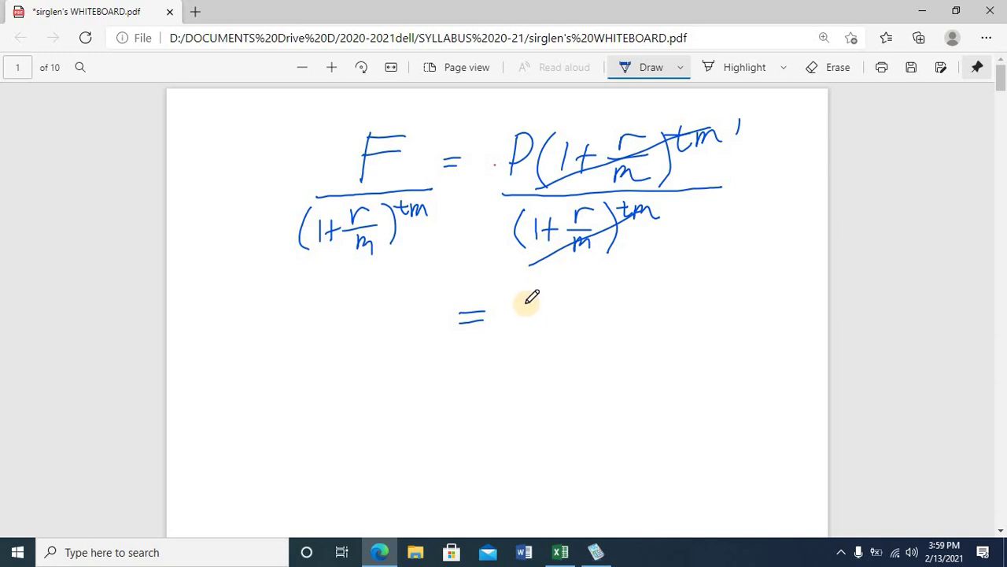
mouse_move(527, 299)
left_mouse_down()
mouse_move(527, 344)
mouse_move(530, 317)
left_mouse_up()
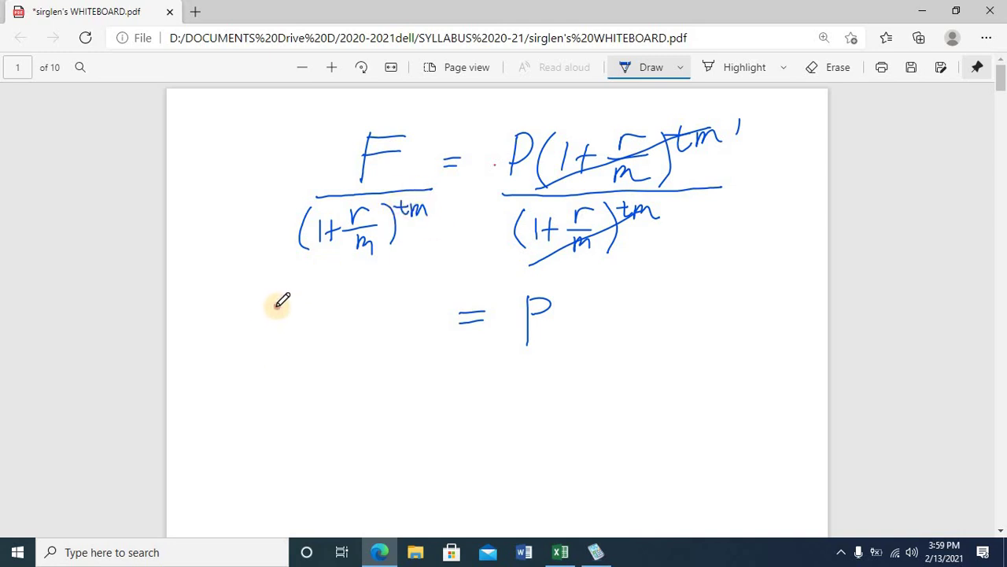
mouse_move(276, 304)
left_mouse_down()
mouse_move(277, 347)
mouse_move(296, 304)
mouse_move(293, 316)
mouse_move(320, 346)
left_mouse_up()
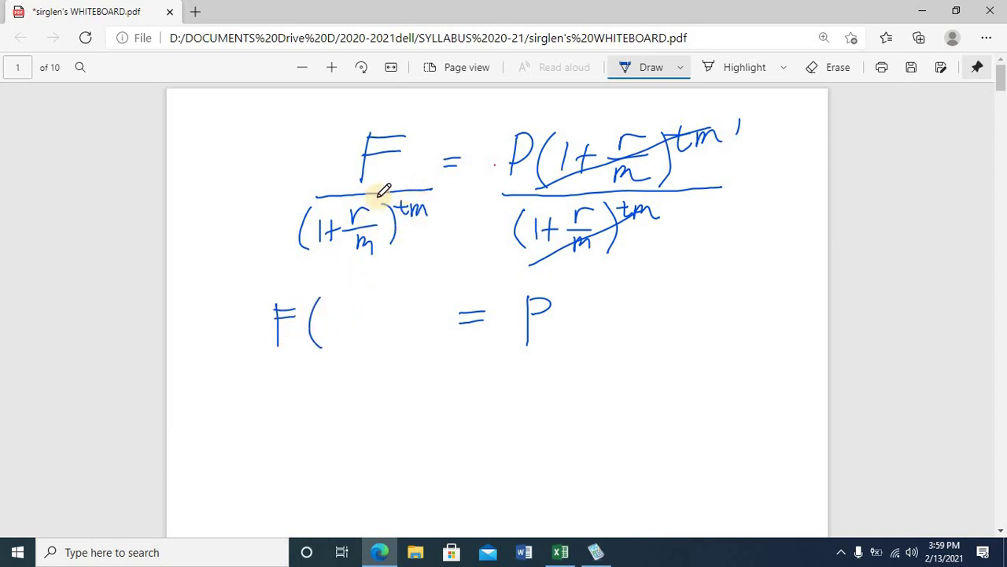
mouse_move(333, 311)
left_mouse_down()
mouse_move(333, 342)
mouse_move(382, 303)
mouse_move(384, 346)
left_mouse_up()
left_click_drag(393, 291, 397, 352)
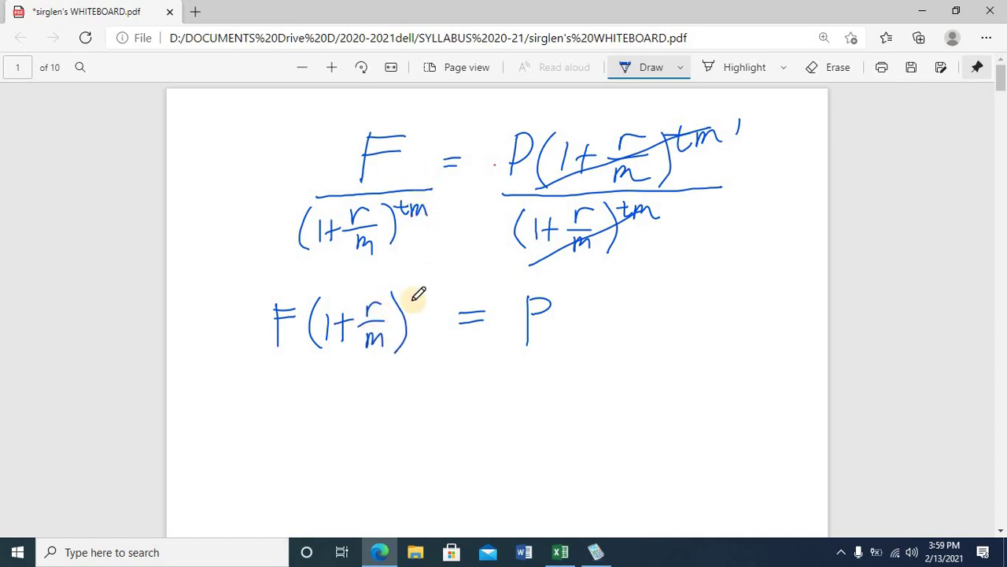
mouse_move(403, 294)
left_mouse_down()
mouse_move(425, 302)
mouse_move(437, 290)
mouse_move(439, 304)
mouse_move(453, 302)
left_mouse_up()
Step: Draw a box around the handwritten equation F(1 + r/m)^-tm = P
left_click_drag(260, 368, 260, 276)
mouse_move(251, 277)
left_mouse_down()
mouse_move(443, 262)
mouse_move(614, 348)
mouse_move(509, 370)
left_mouse_up()
left_click_drag(238, 382, 522, 370)
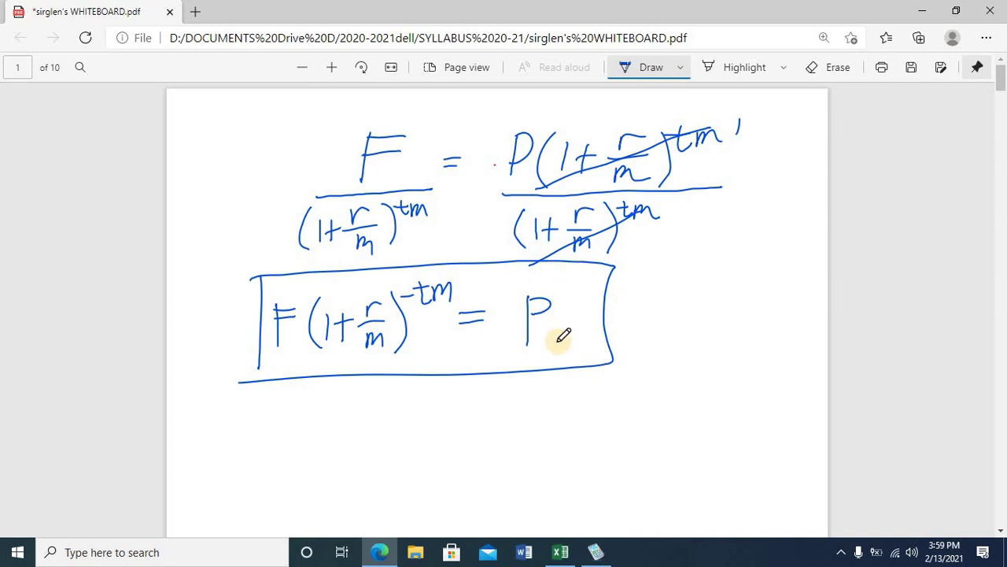
Step: Switch to the Excel workbook and set the font colour of the hidden equation in the text box below the first formula to black
left_click(561, 549)
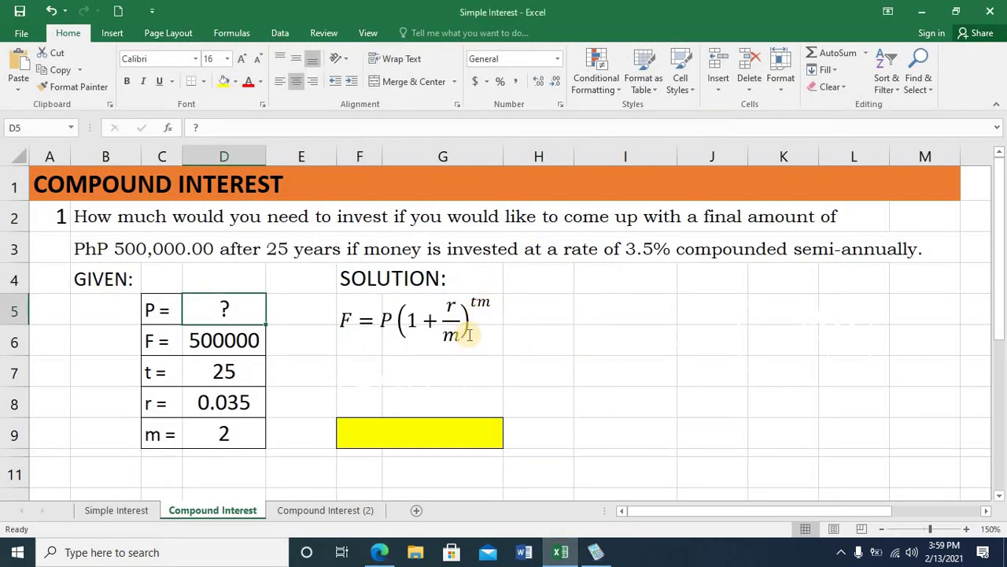
left_click(370, 381)
left_click_drag(337, 378, 494, 383)
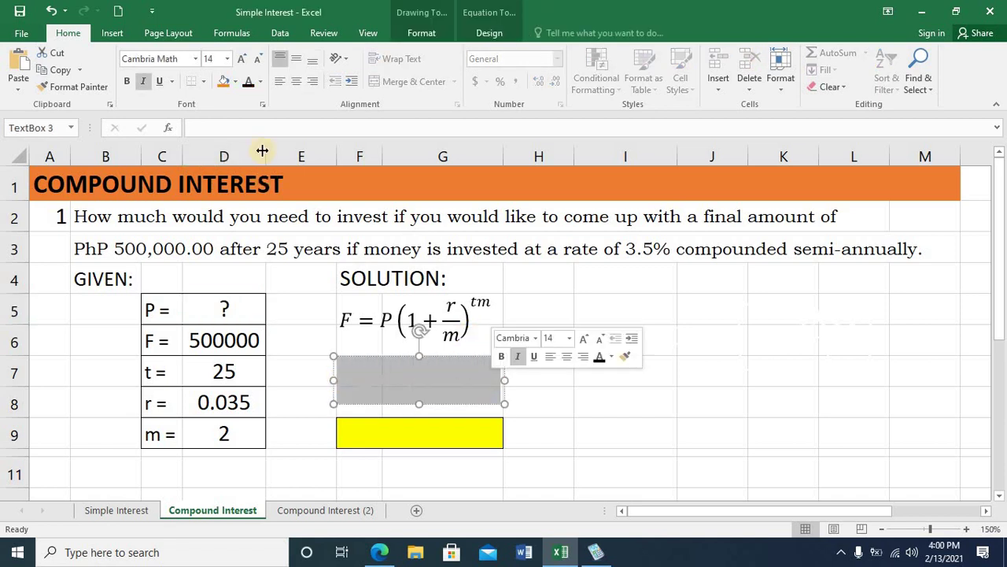
left_click(292, 370)
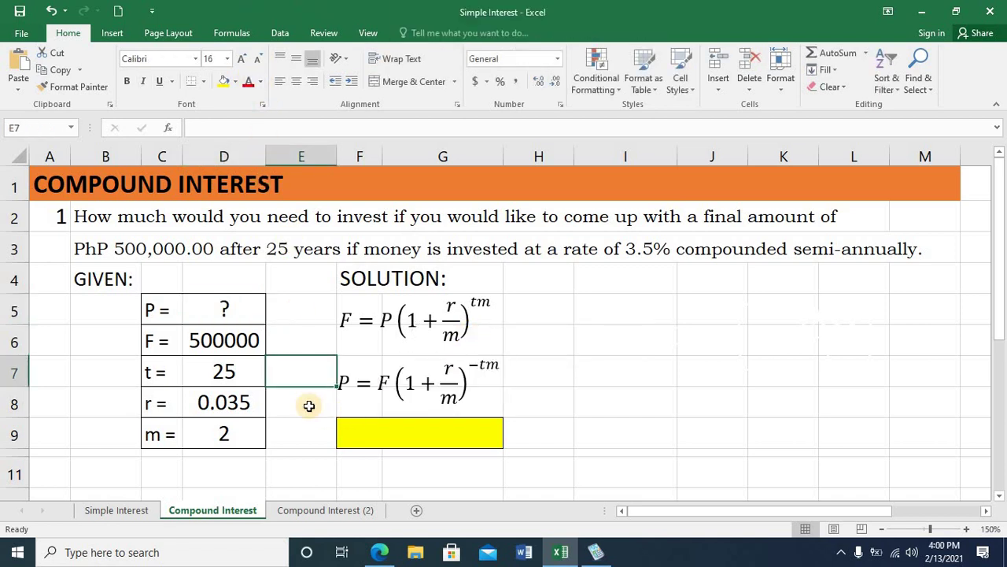
left_click(561, 372)
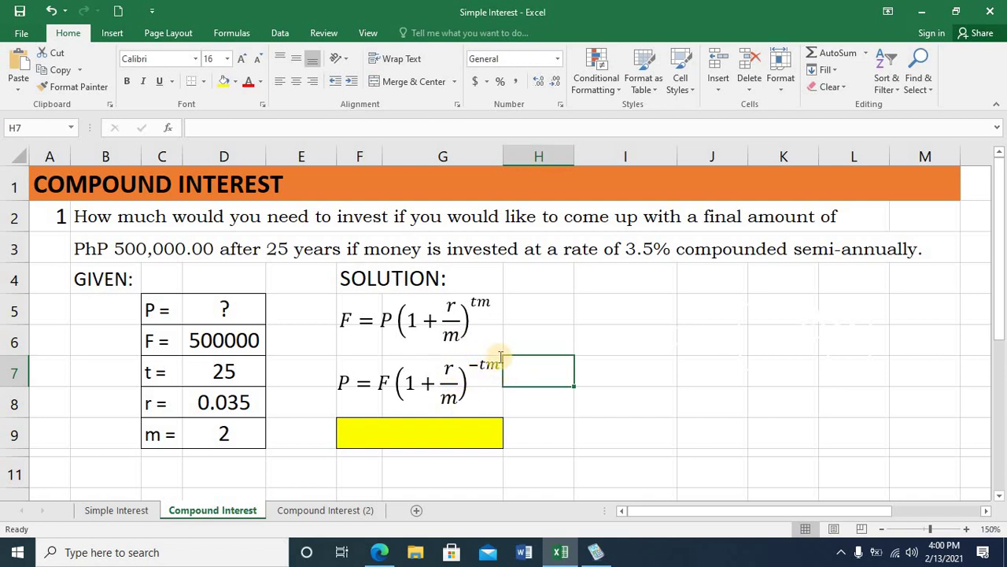
Step: Enter the label "P =" in cell F9
left_click(363, 443)
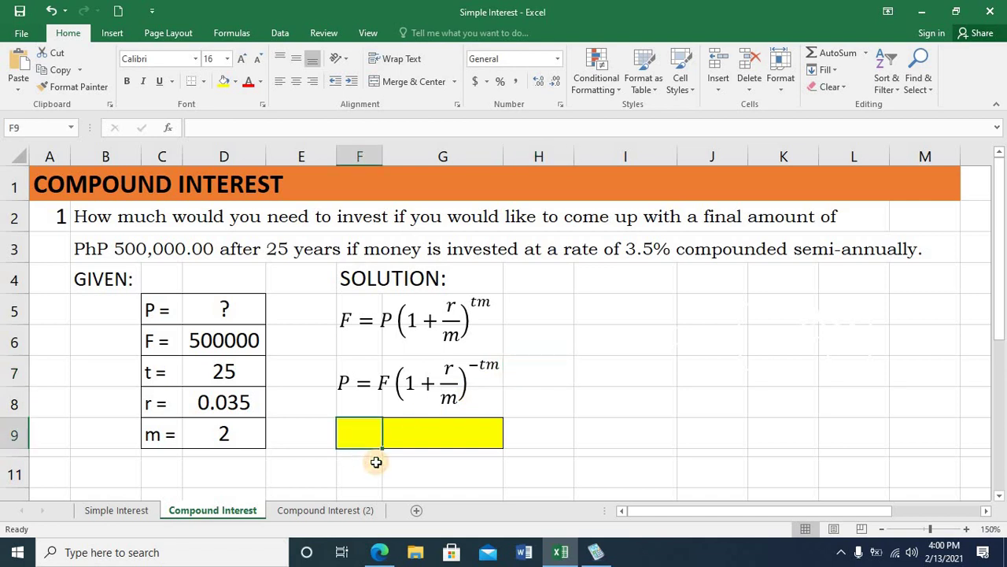
type("P")
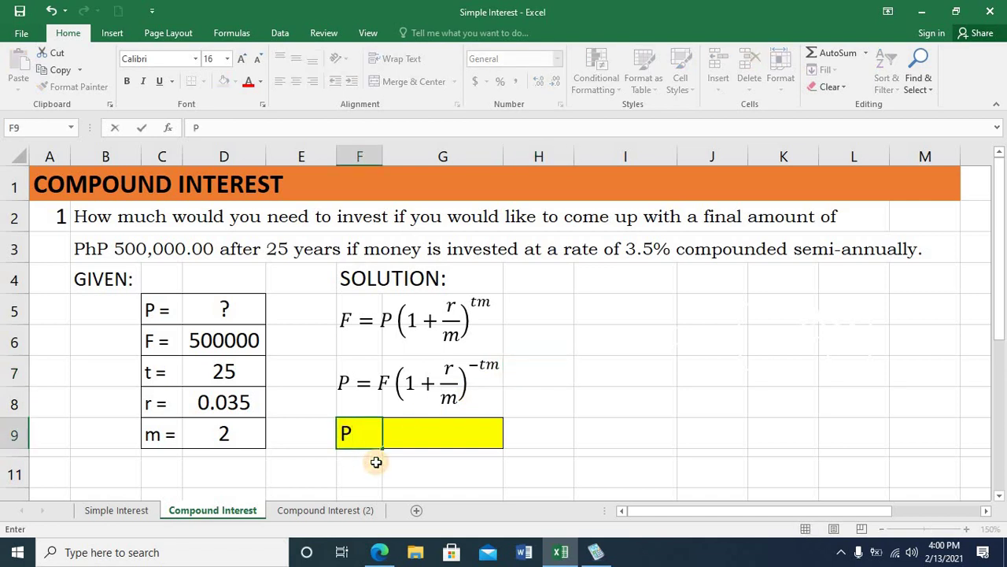
type(" =")
Step: Start the present value formula in cell G9 with =D6*(1+D8/D9), referencing the given F, r and m values
left_click(445, 431)
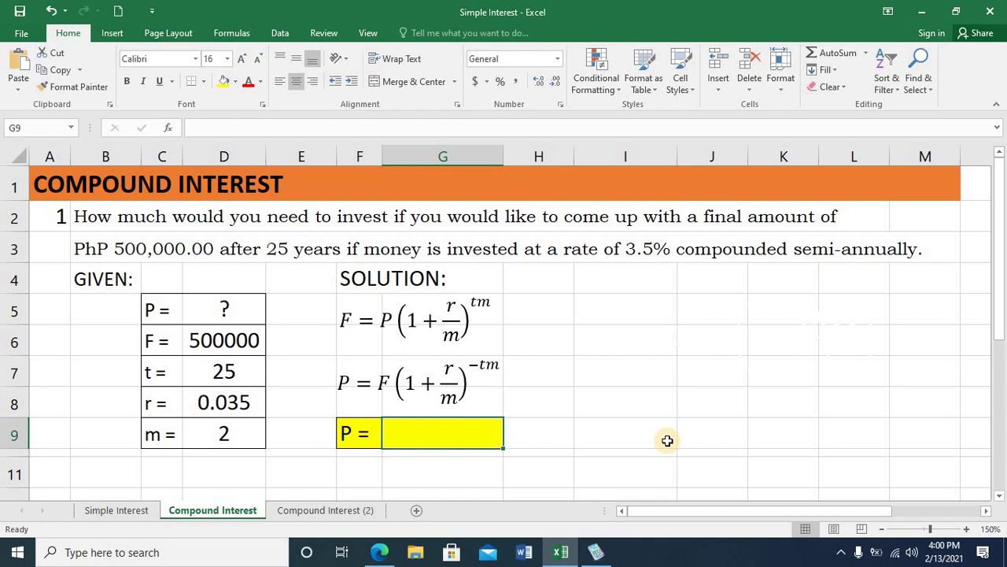
type("=")
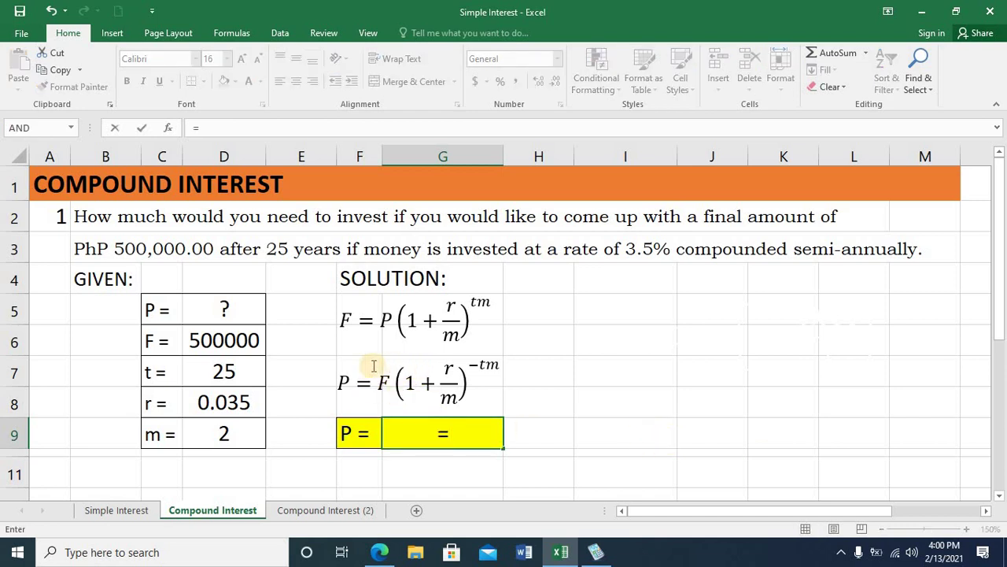
left_click(221, 339)
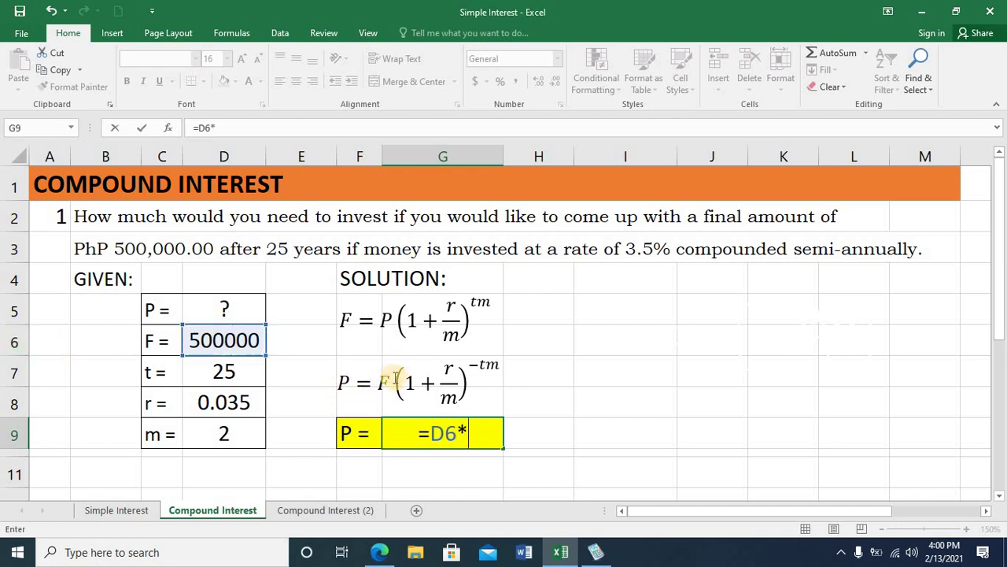
type("*(")
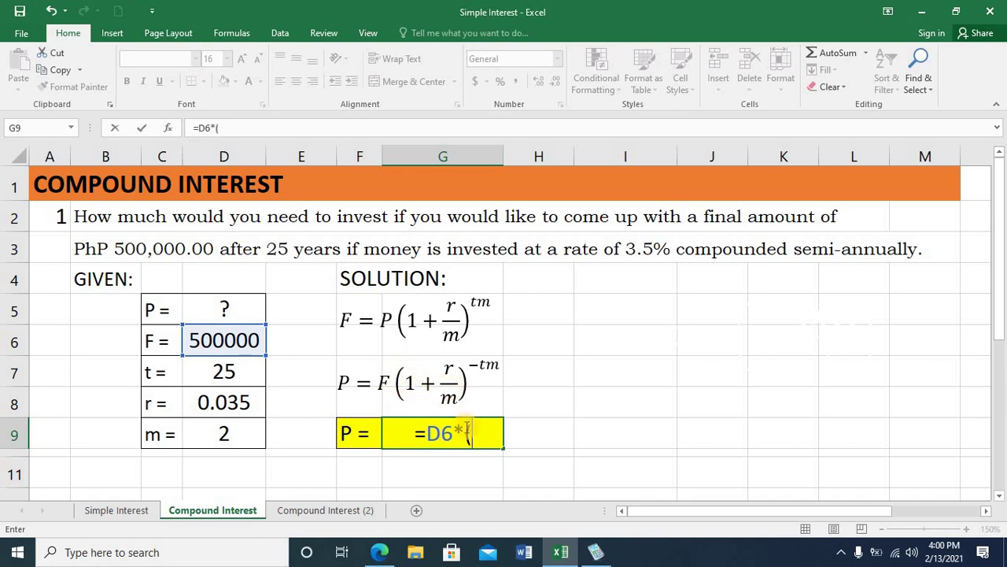
type("1+")
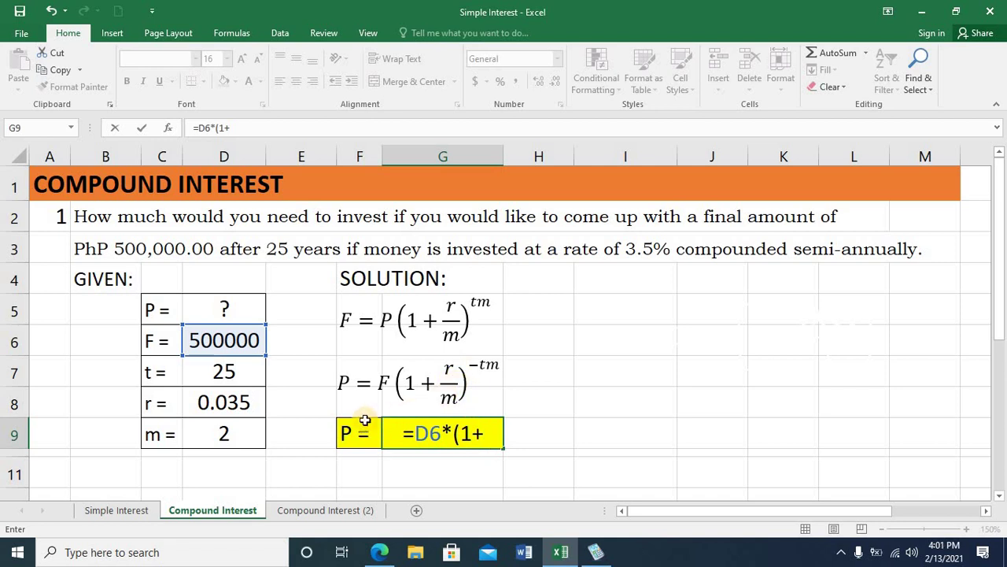
left_click(225, 403)
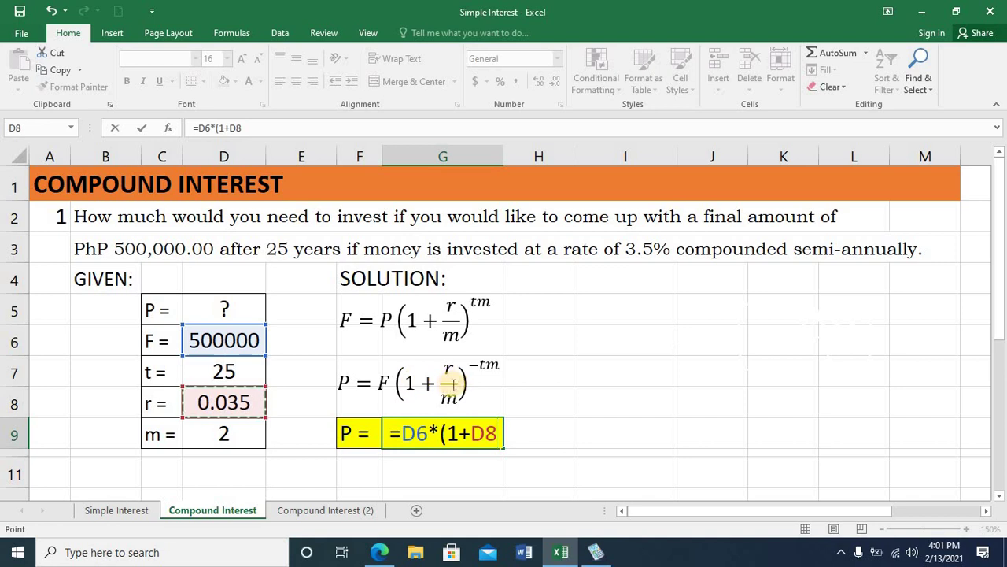
type("/")
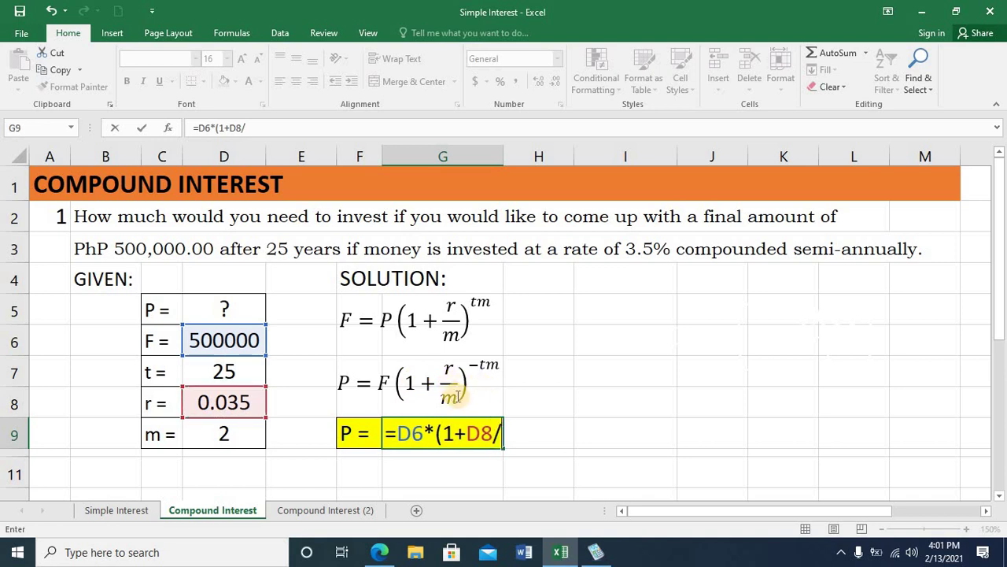
left_click(235, 435)
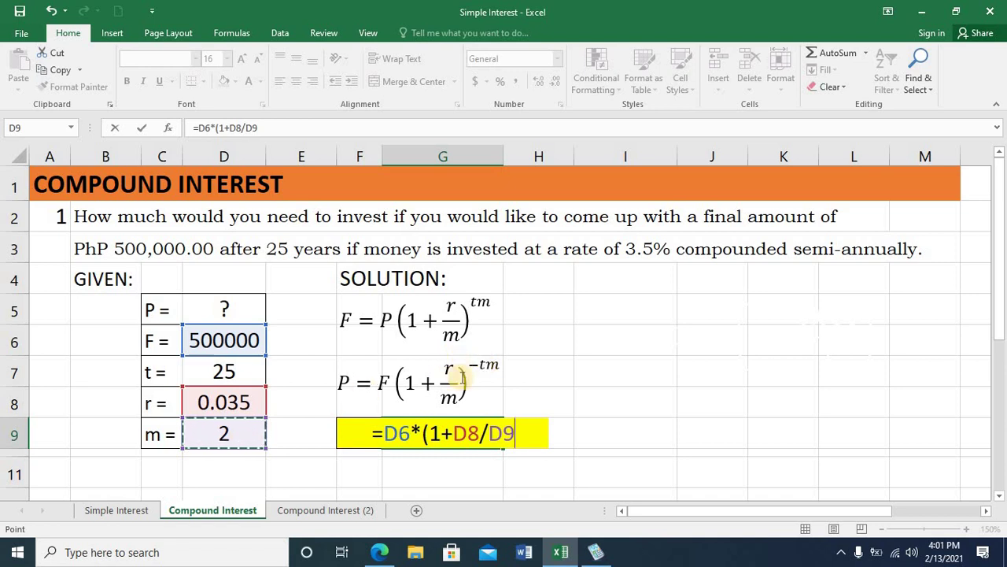
type(")")
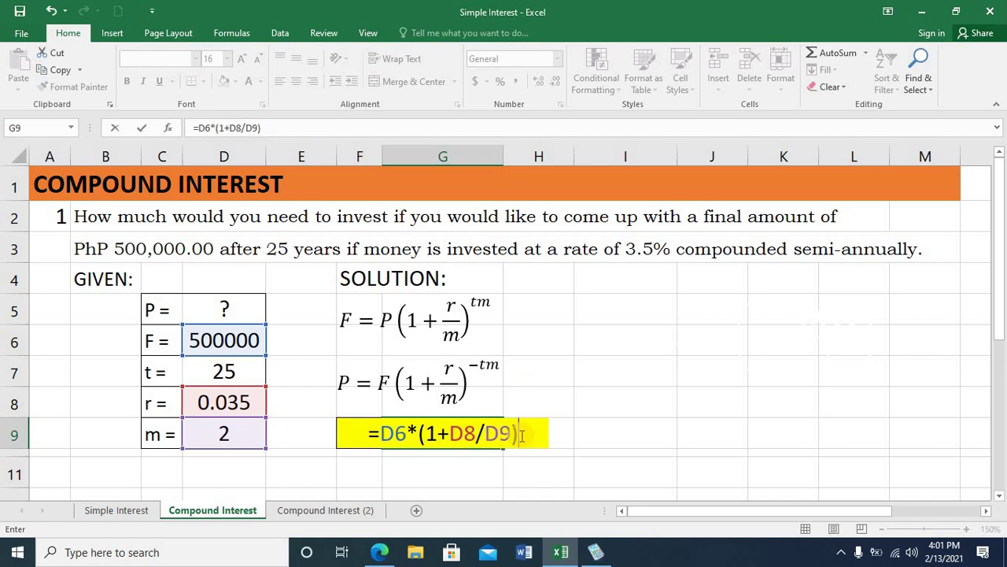
Step: Complete the formula in G9 with the exponent ^(-D7*D9) and commit it
type("^")
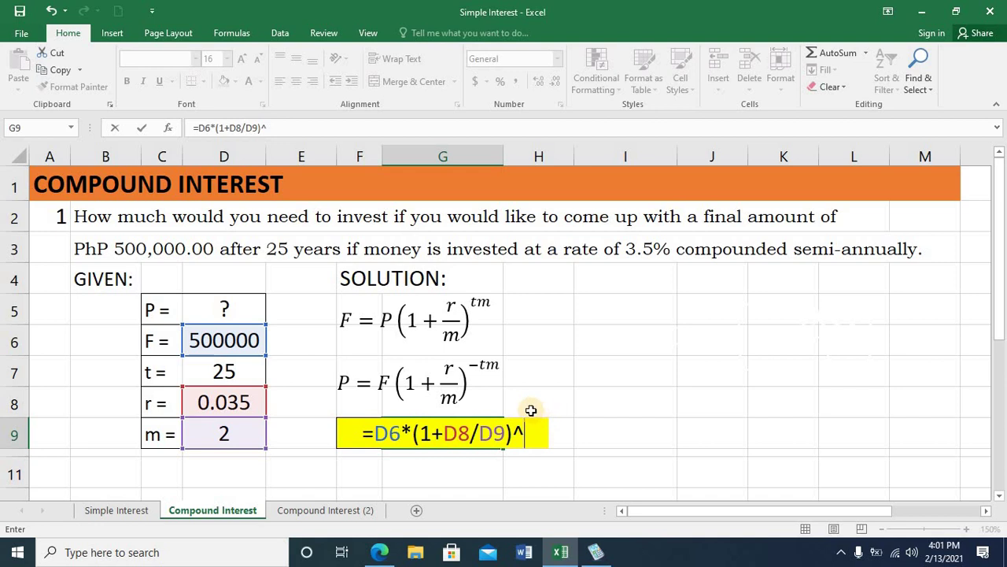
type("9")
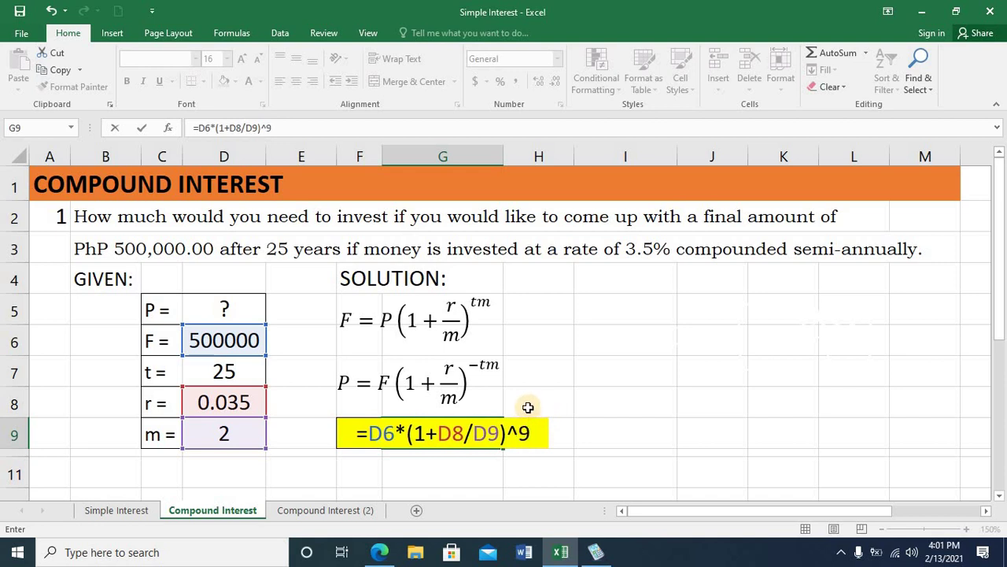
key("BackSpace")
type("(")
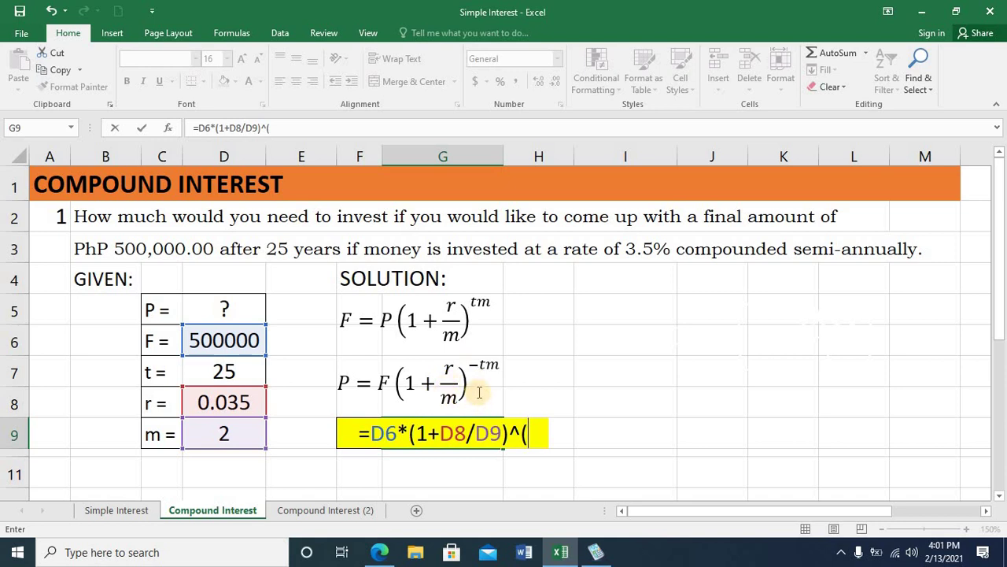
type("-")
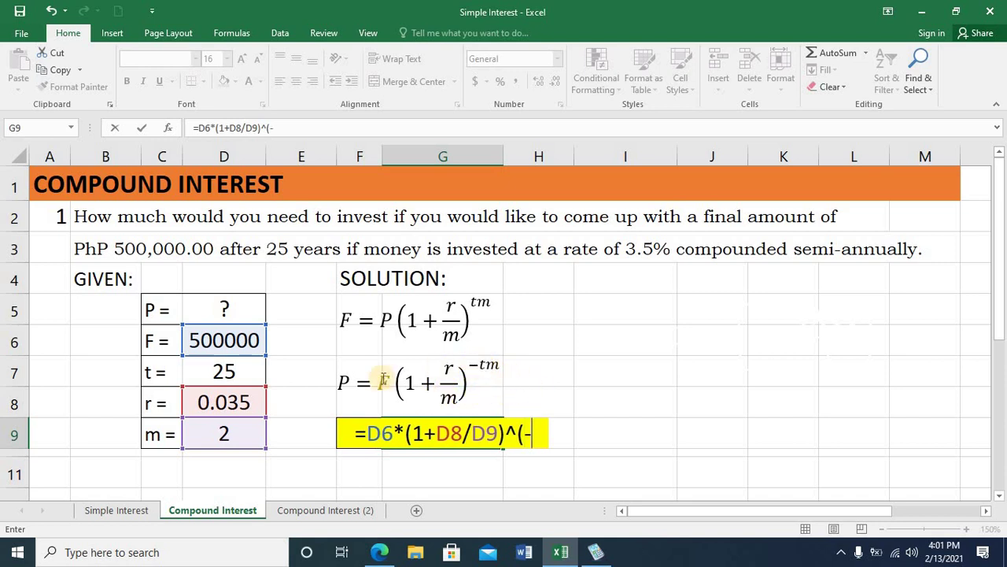
left_click(225, 371)
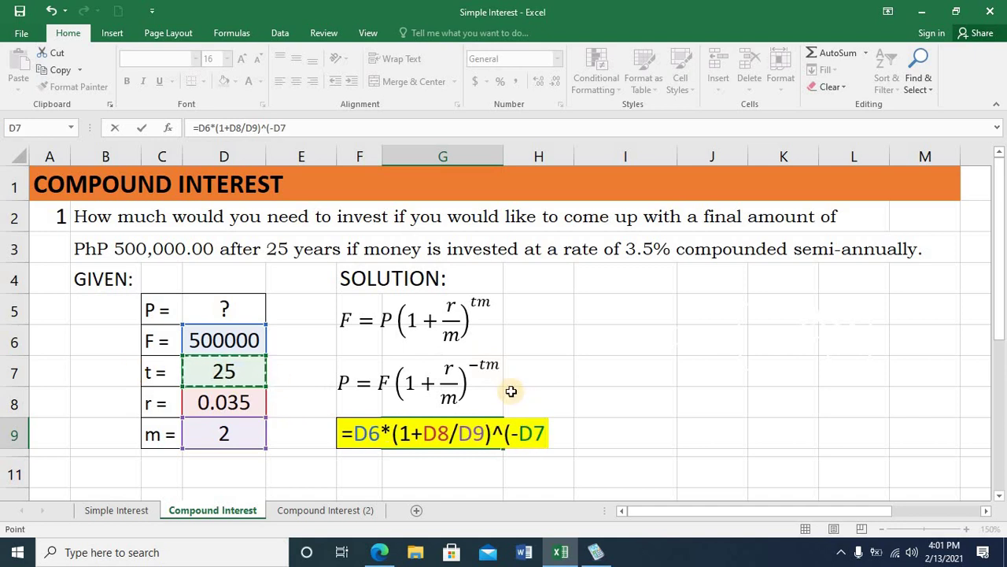
type("*")
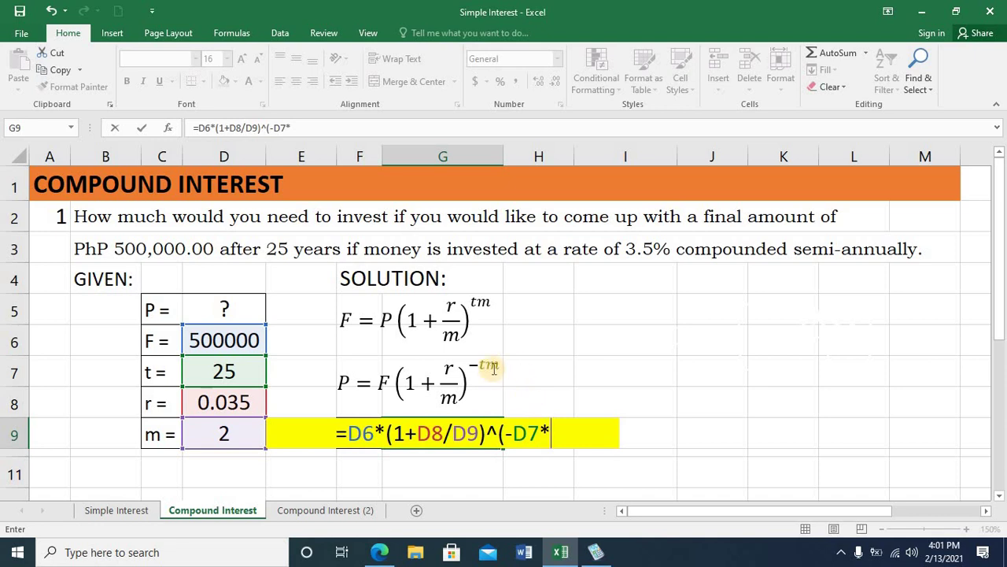
left_click(246, 432)
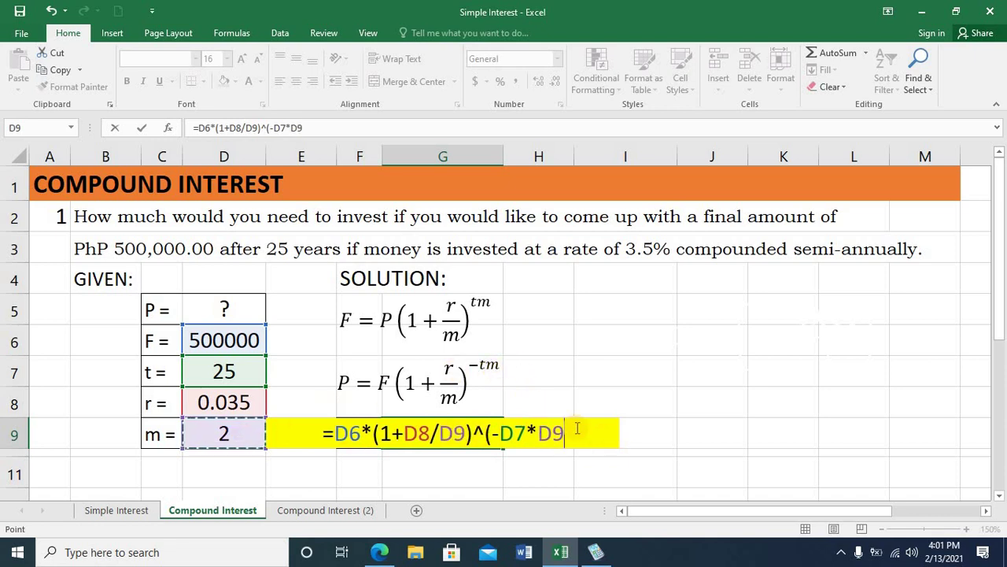
type(")")
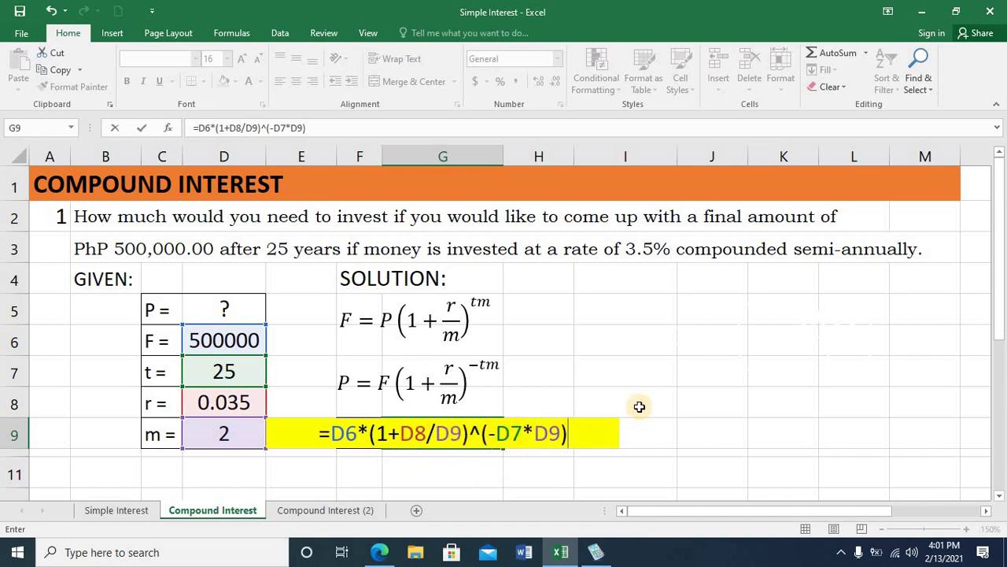
key("Return")
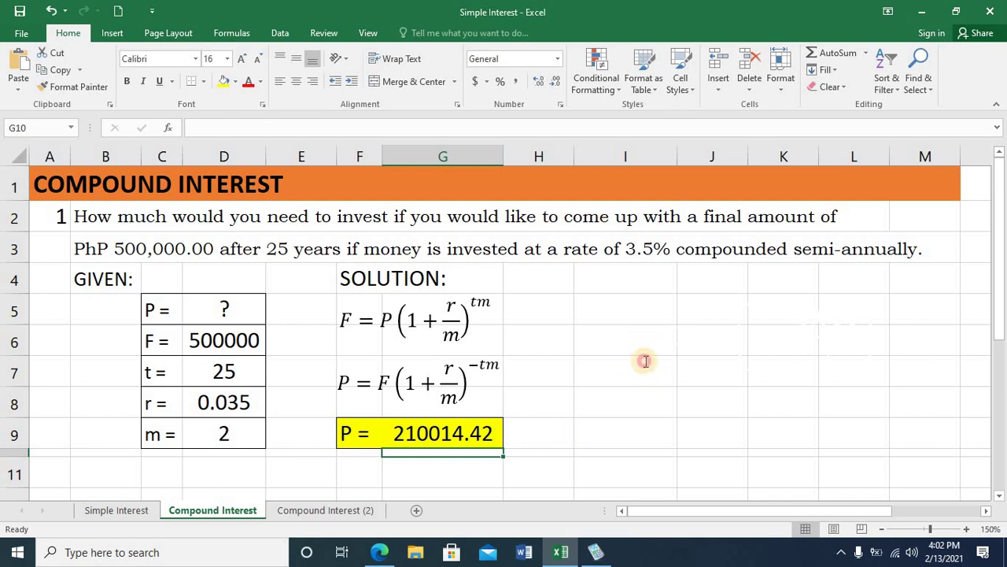
Step: Set the font colour of the hidden equation in the text box over columns I to M to black
left_click(621, 354)
left_click_drag(590, 329, 890, 328)
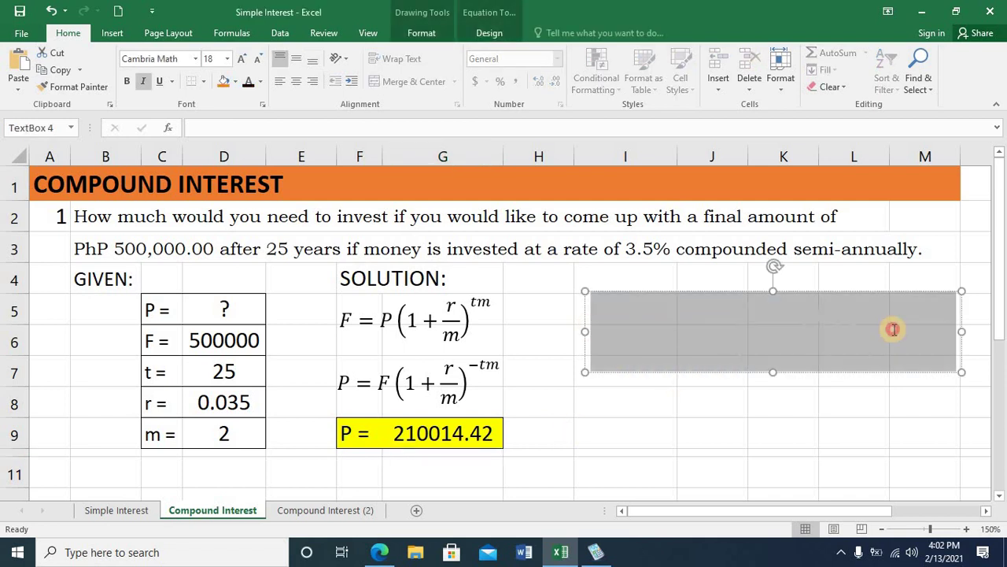
left_click(606, 431)
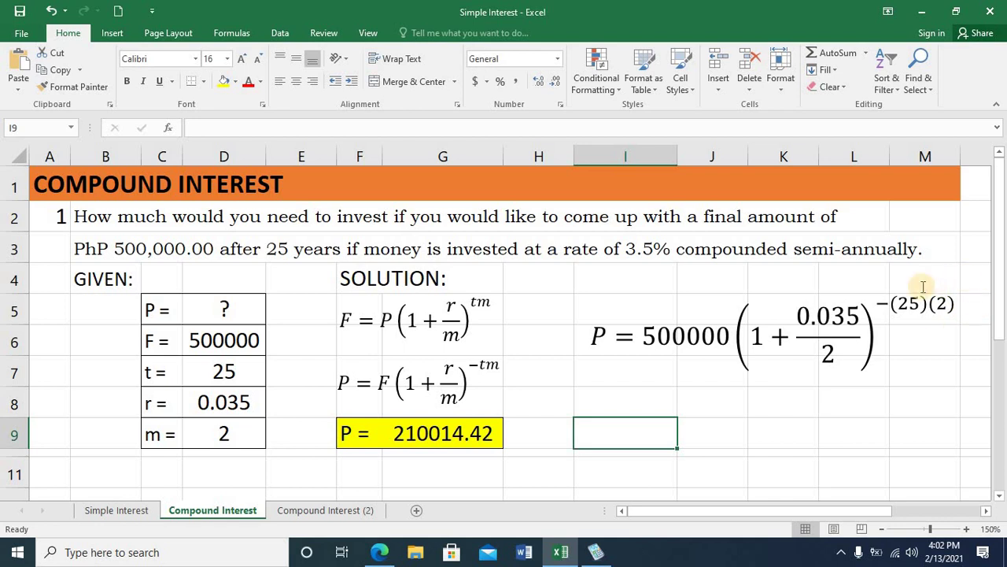
Step: Switch to Microsoft Mathematics, place its window beside the worksheet equation, and enter 500000 as the start of the expression
left_click(598, 551)
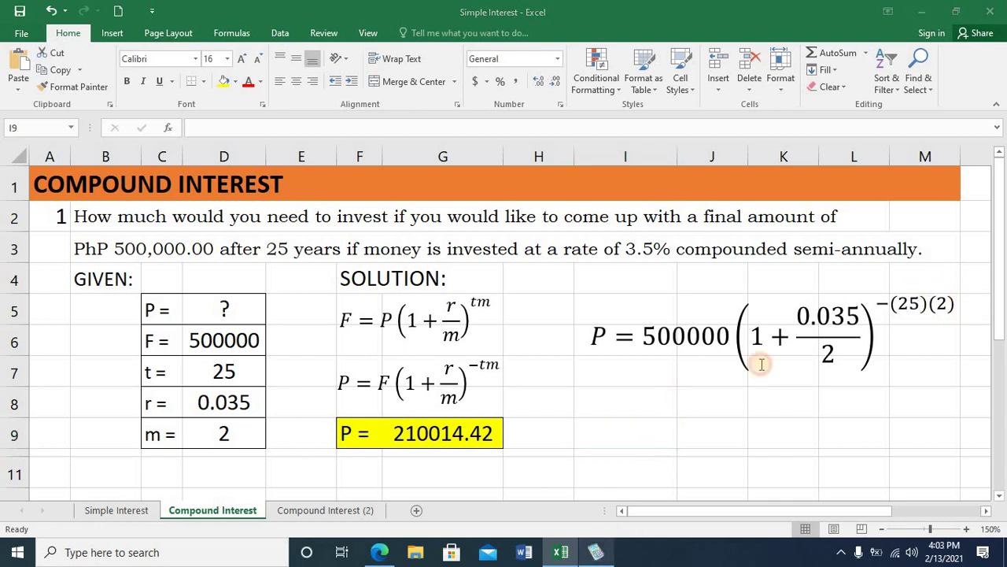
left_click_drag(797, 13, 344, 25)
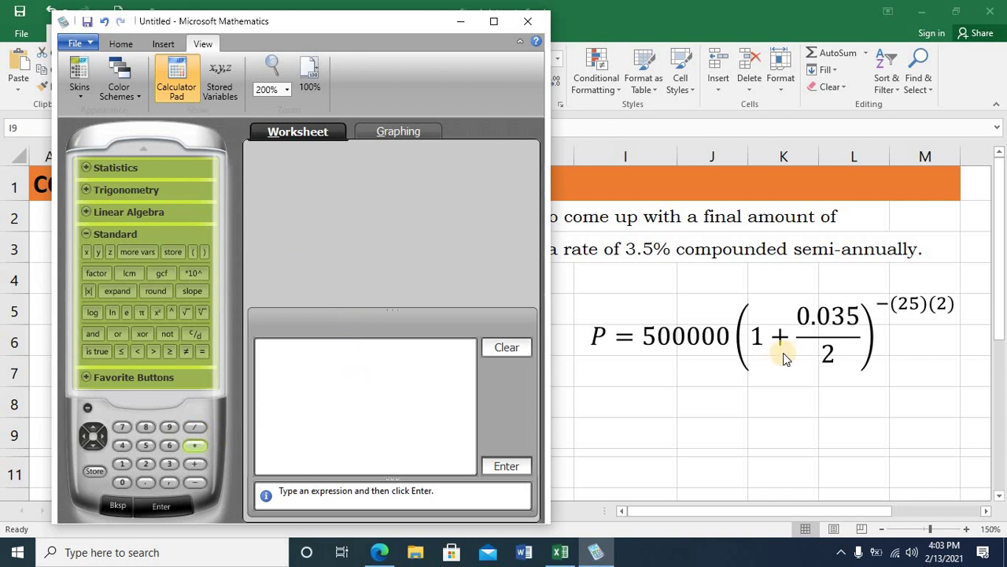
left_click(145, 446)
left_click(122, 481)
left_click(121, 482)
left_click(122, 481)
left_click(122, 482)
left_click(122, 481)
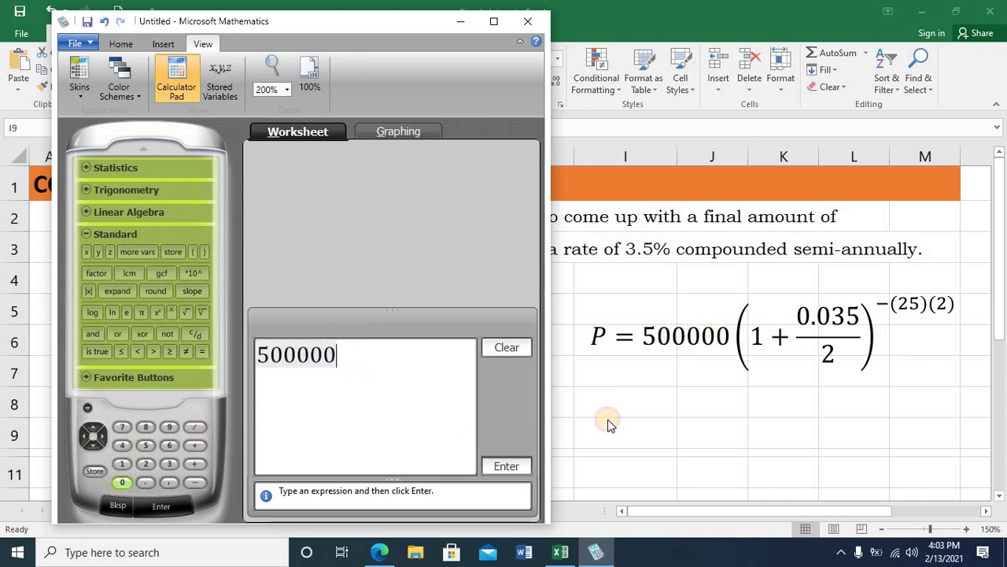
Step: Continue the expression with a multiplication sign and the opening part of the bracket, (1 +
left_click(195, 445)
left_click(193, 251)
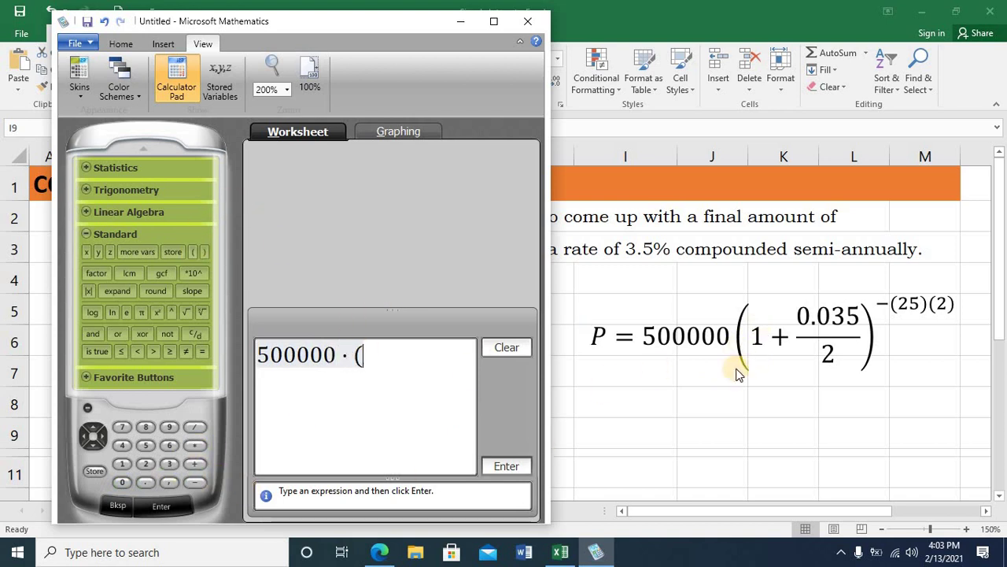
left_click(127, 464)
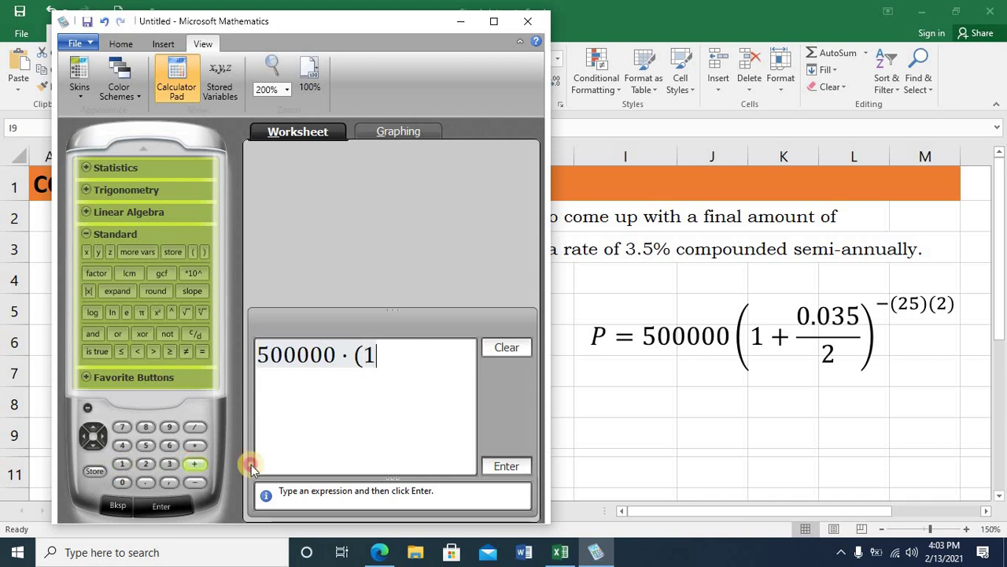
type("+")
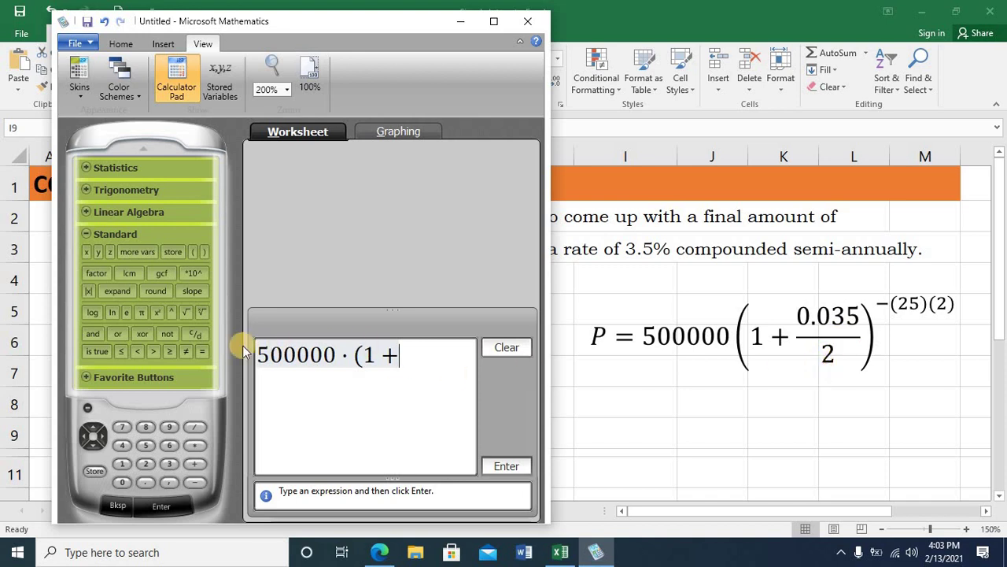
Step: Add the fraction .035 over 2 after the plus sign and close the bracket
left_click(196, 334)
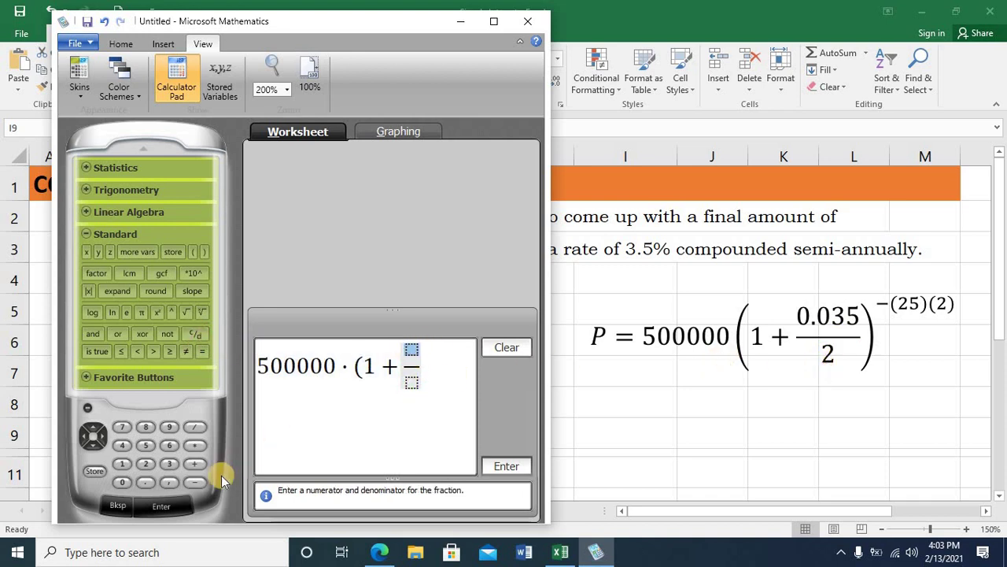
left_click(144, 483)
left_click(122, 482)
left_click(169, 463)
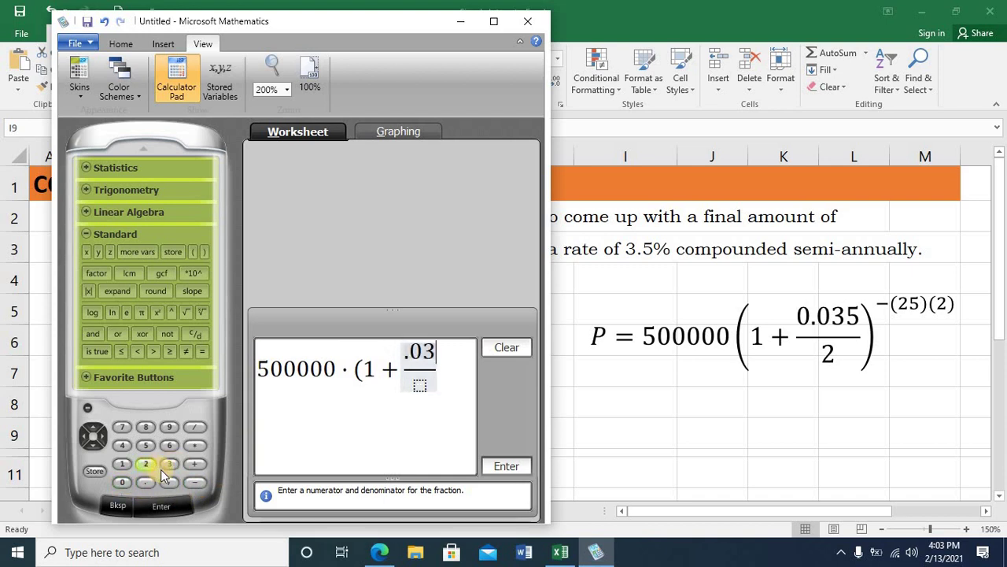
type("5")
left_click(425, 385)
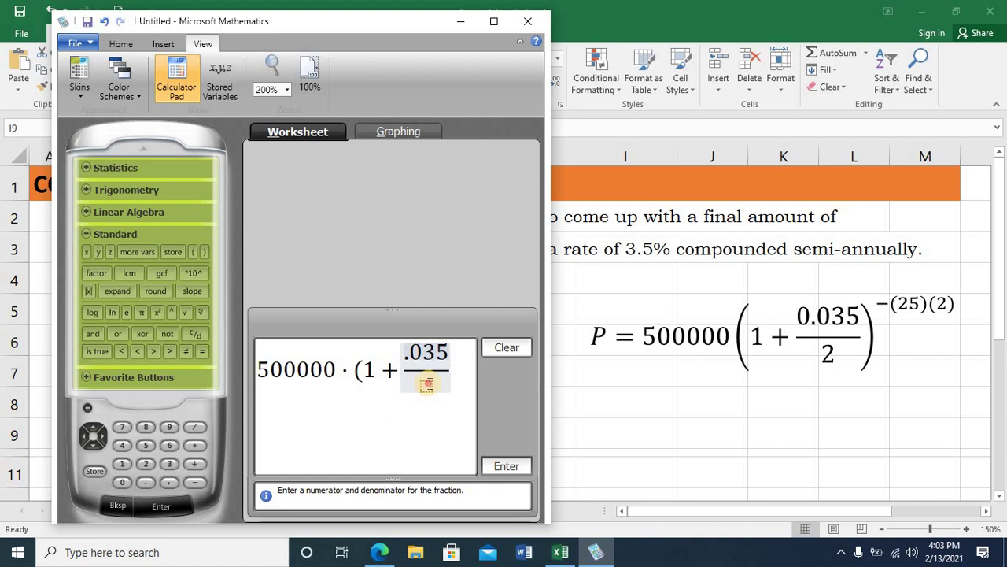
left_click(146, 464)
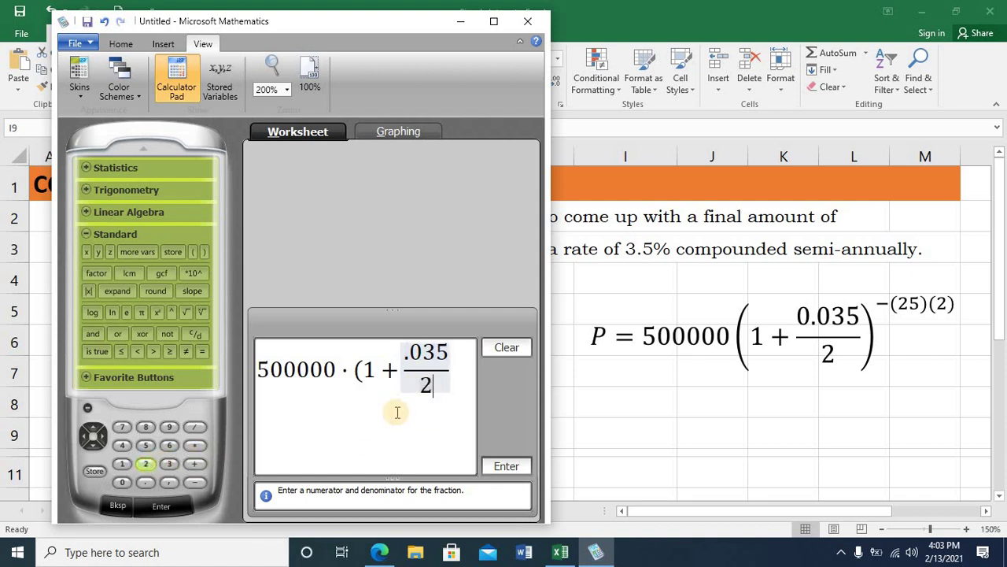
left_click(451, 378)
left_click(205, 251)
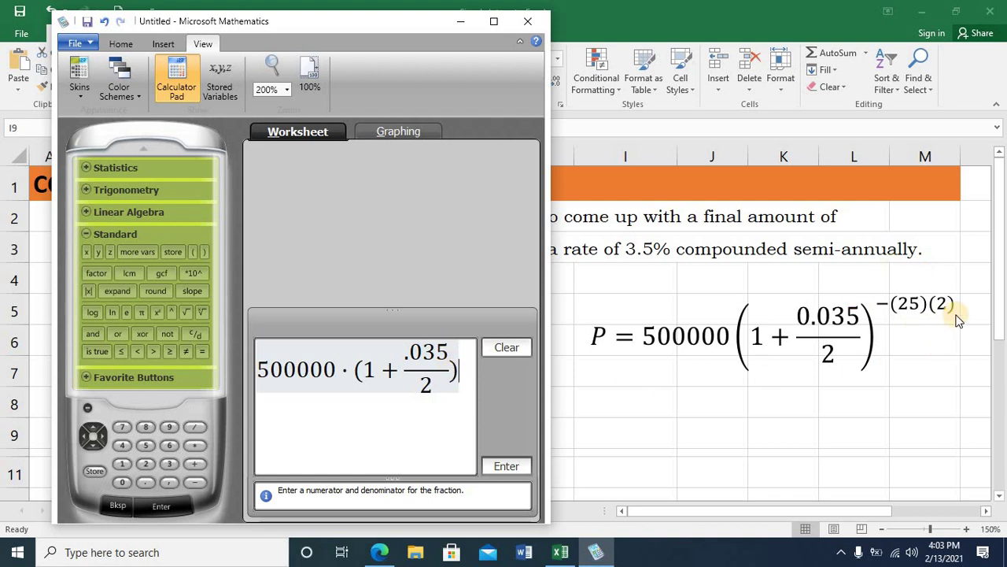
Step: Raise the bracketed term to the exponent (-25*2)
left_click(169, 314)
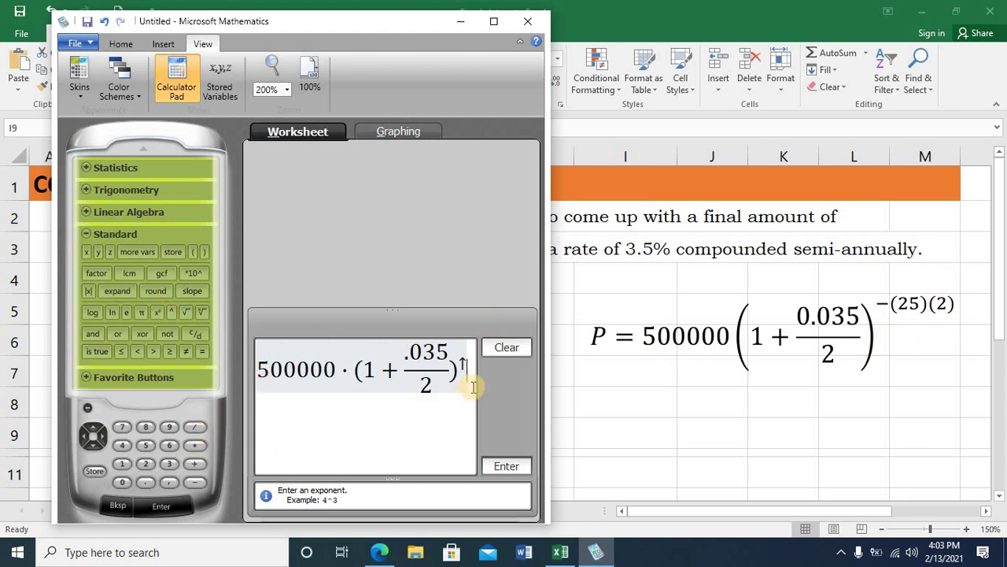
left_click(194, 250)
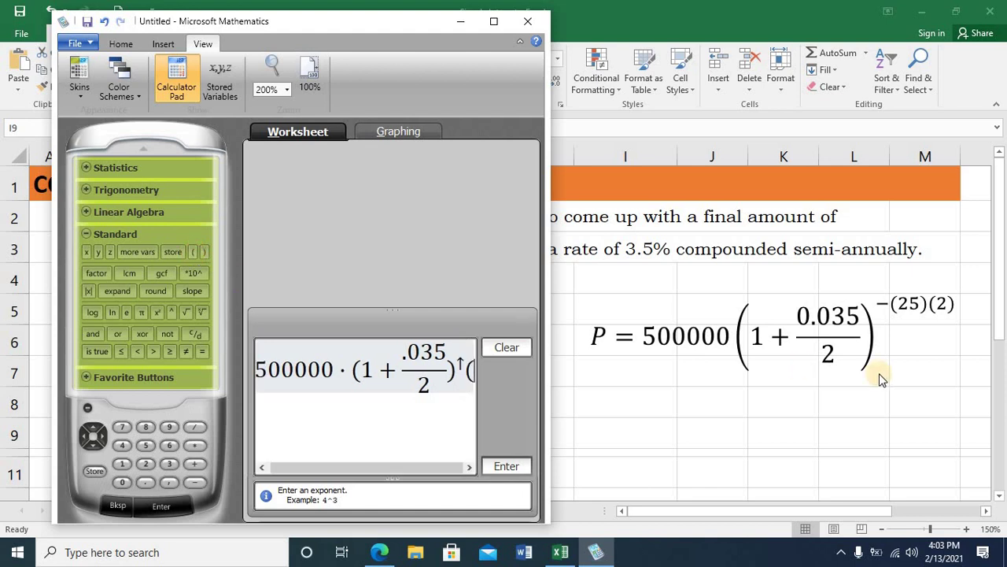
left_click(192, 480)
type("25*")
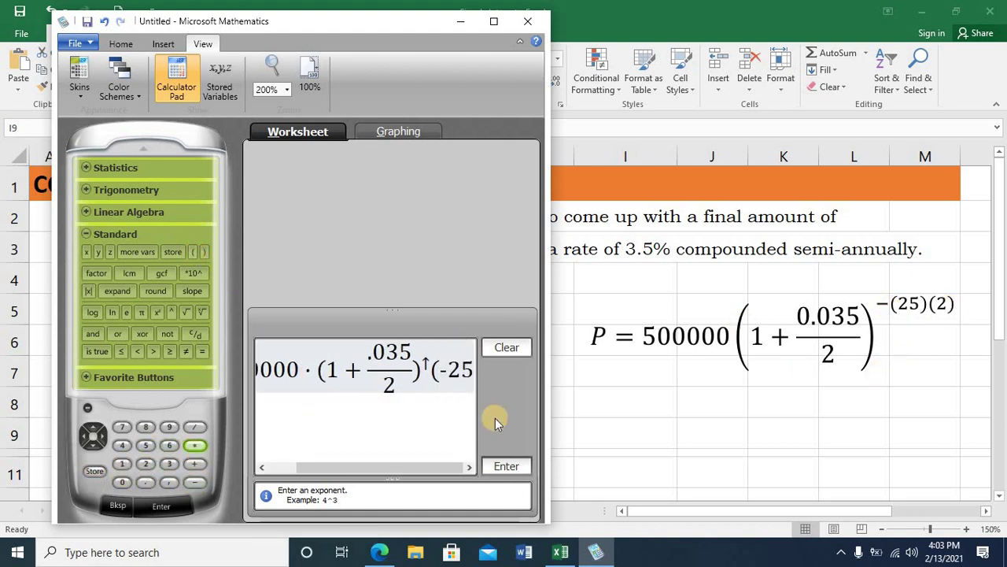
left_click(151, 466)
left_click(203, 251)
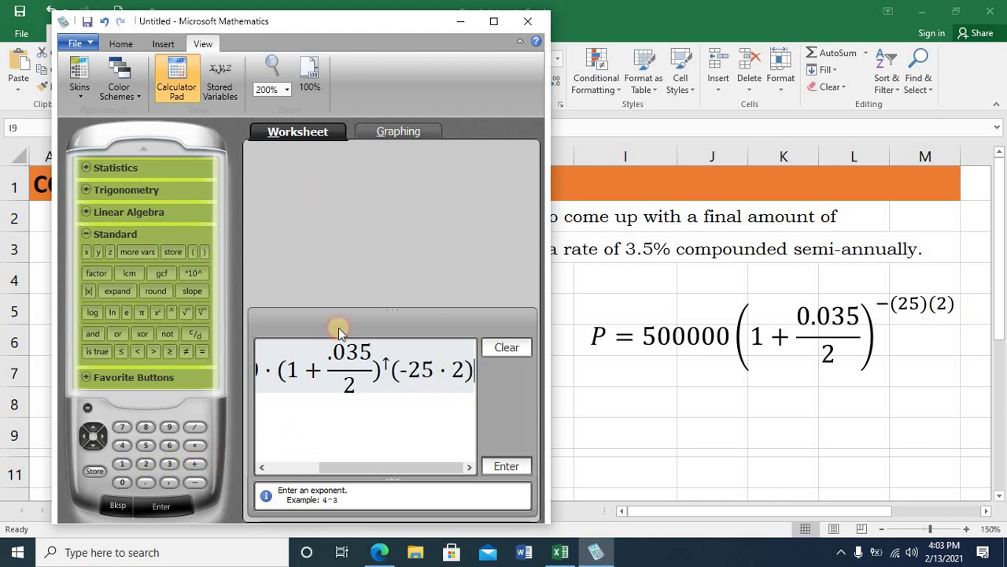
Step: Widen the Microsoft Mathematics window to fit the whole expression, then evaluate it and bring up the decimal output
left_click_drag(56, 298, 10, 298)
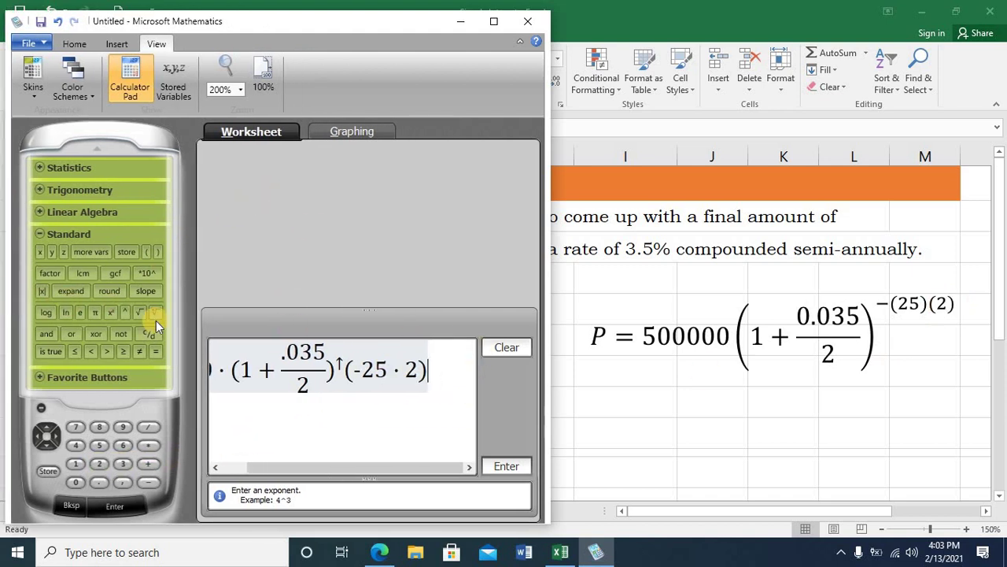
left_click_drag(544, 372, 623, 372)
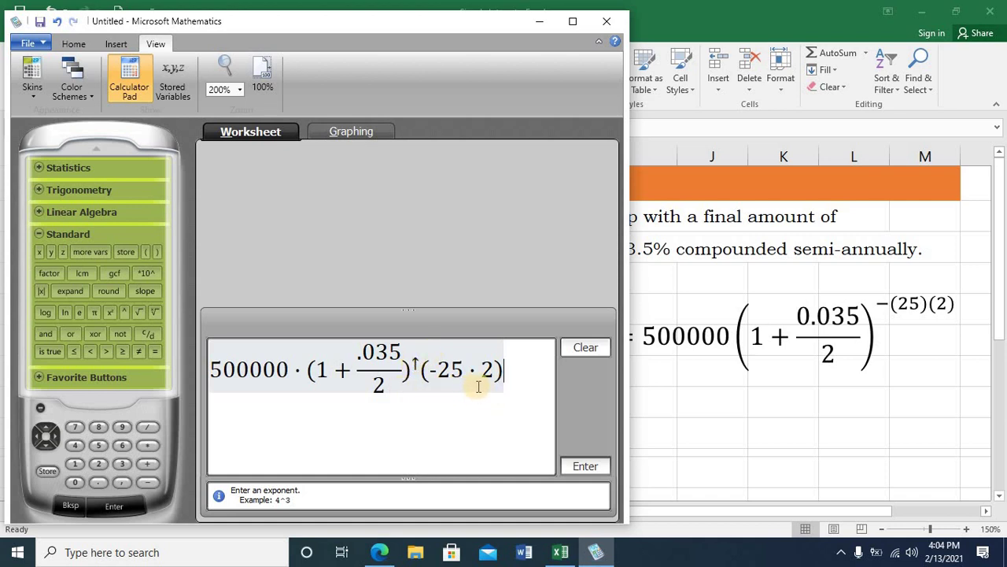
left_click(121, 506)
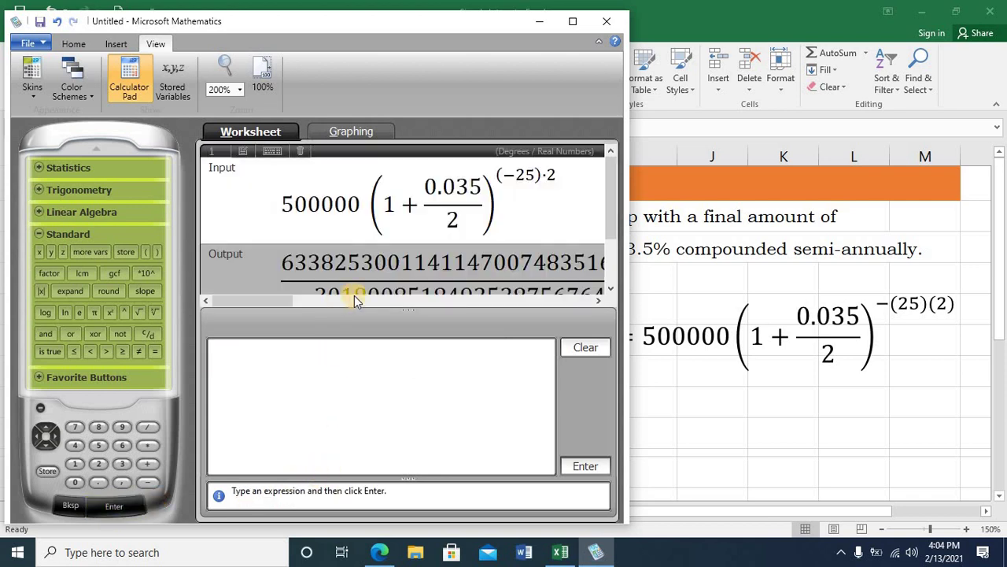
left_click_drag(606, 220, 616, 263)
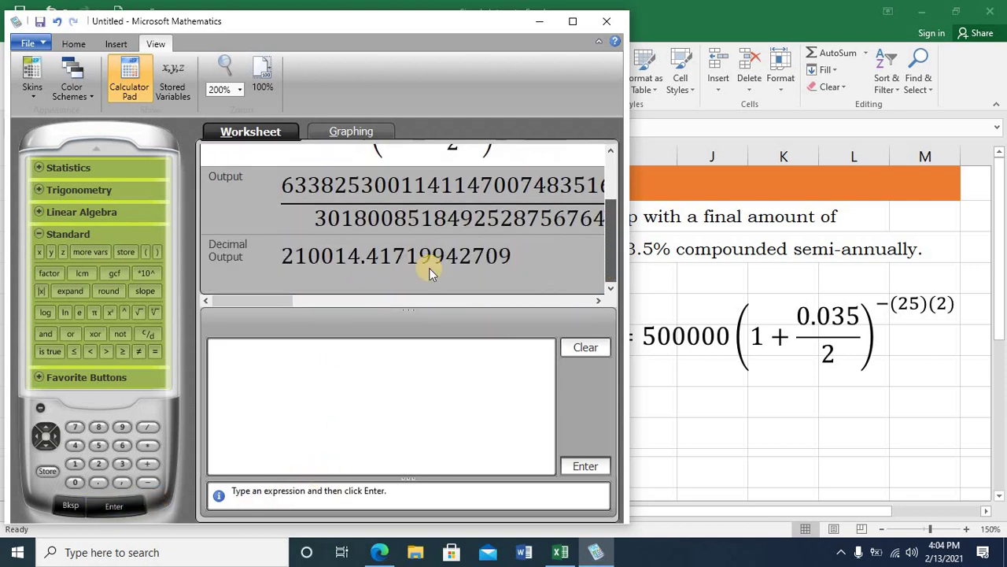
Step: Move the Microsoft Mathematics window aside to compare its decimal output with the P value in cell G9
left_click_drag(330, 24, 826, 16)
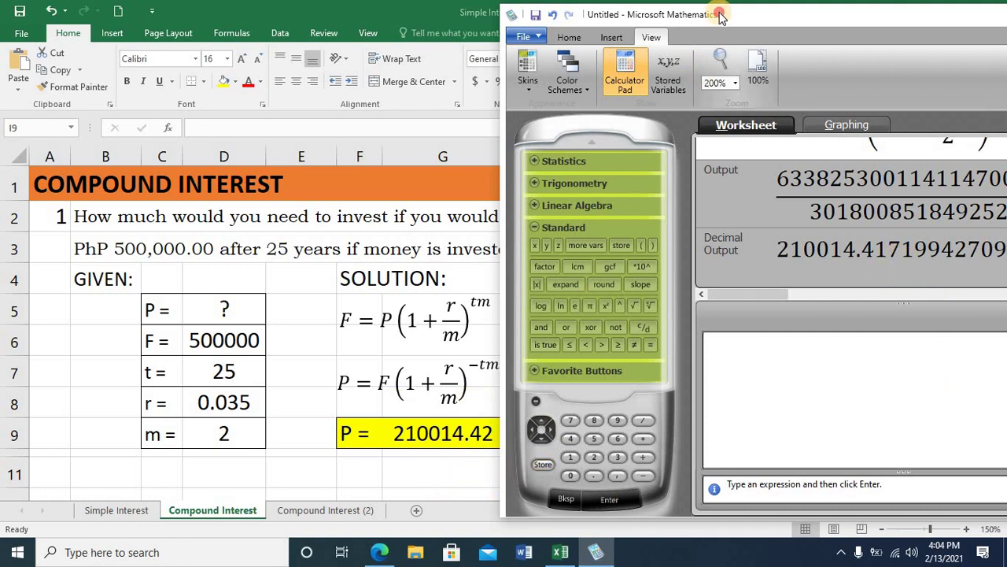
left_click_drag(714, 13, 730, 11)
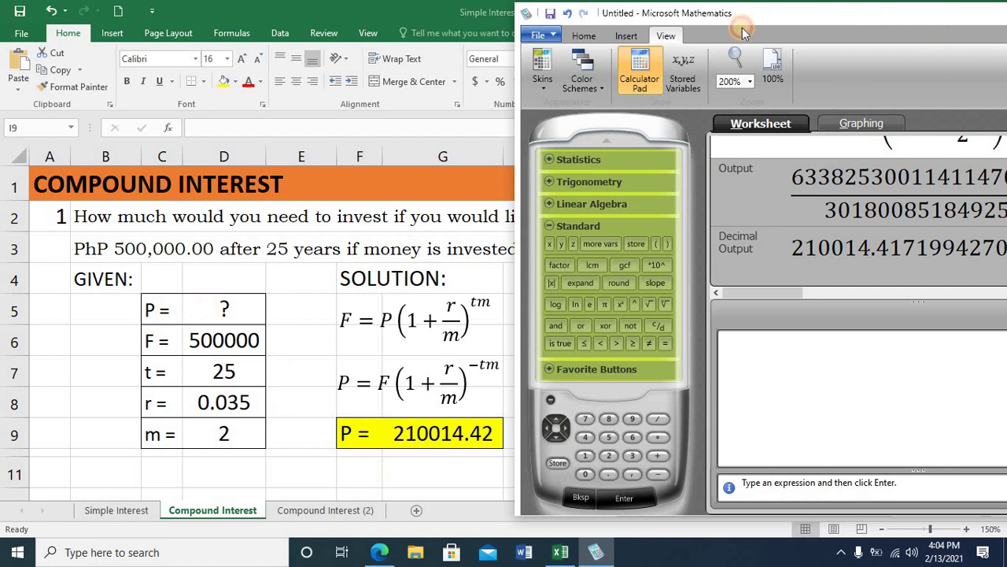
left_click_drag(732, 16, 590, 16)
Step: Switch back to Excel, open the Compound Interest (2) sheet, and deselect the text box there
key("alt+Tab")
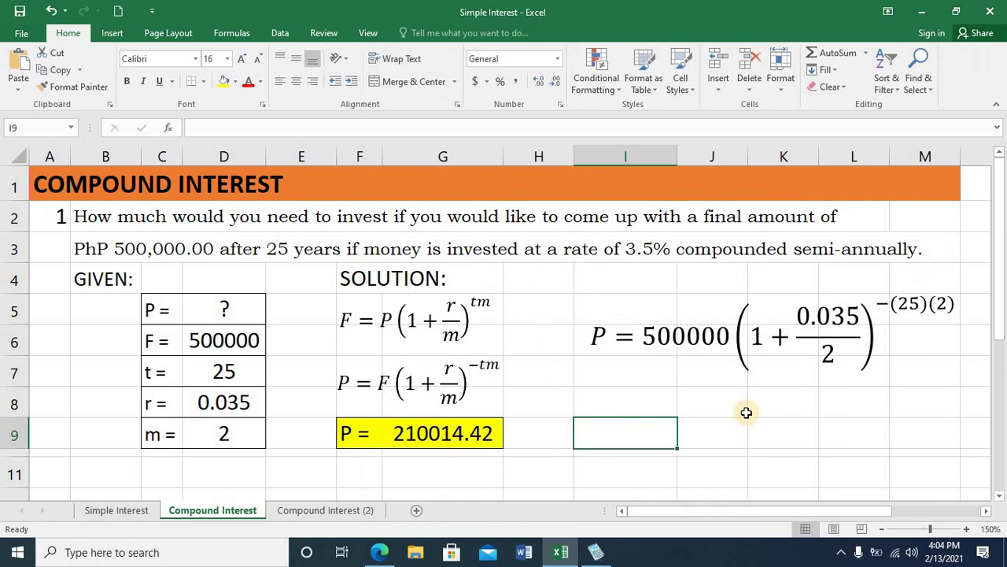
left_click(315, 510)
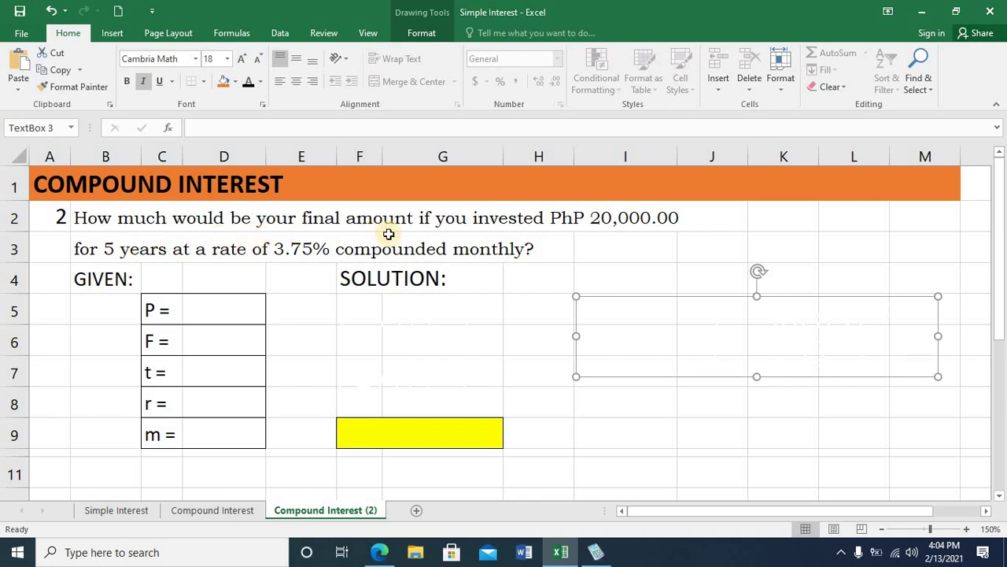
left_click(698, 239)
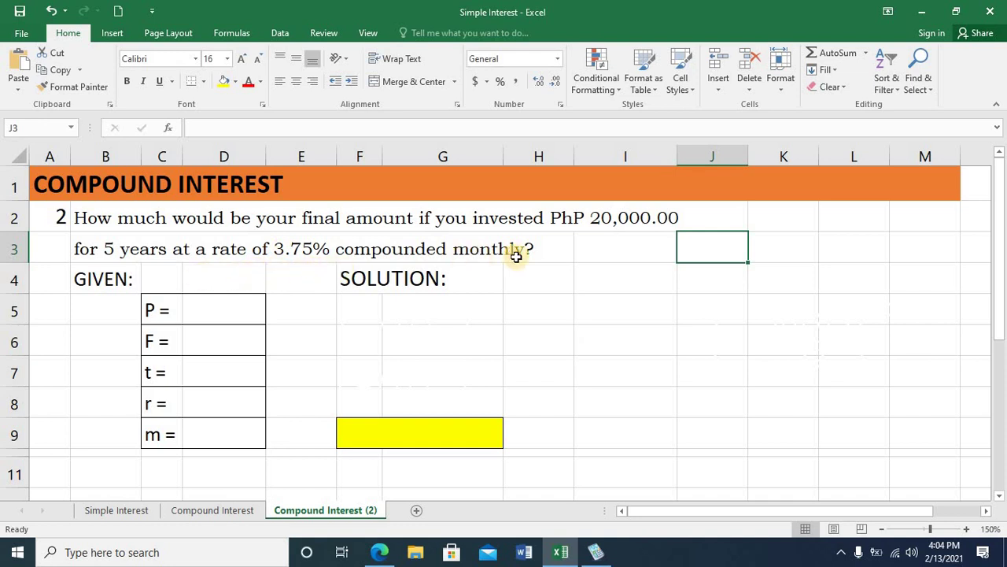
left_click(55, 289)
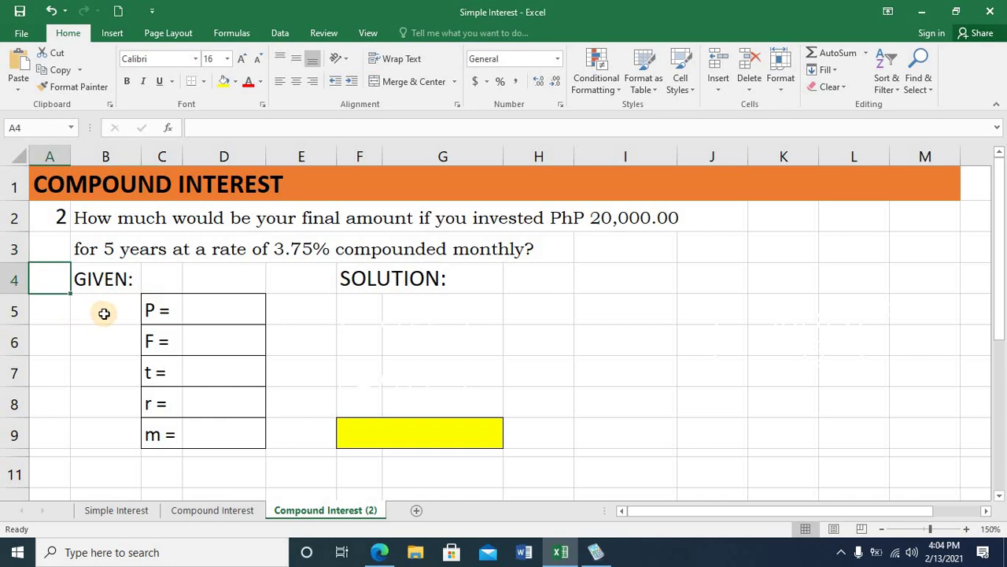
left_click(105, 315)
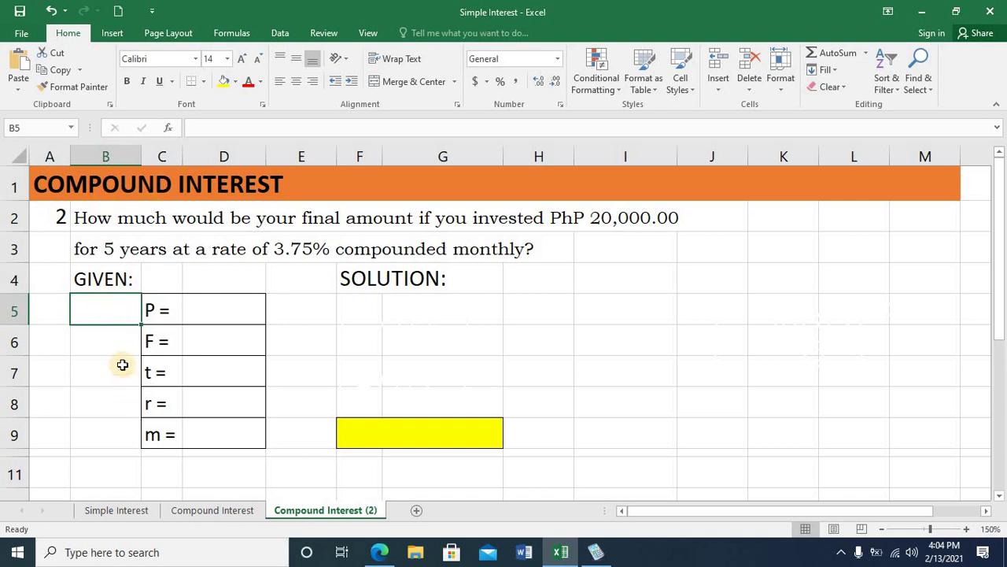
key("Down")
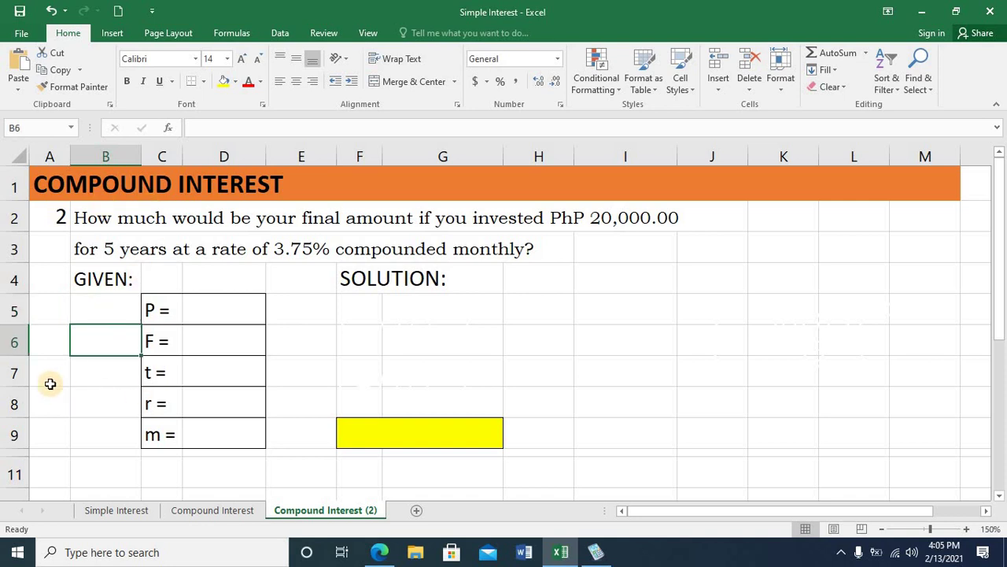
key("Down")
key("Down")
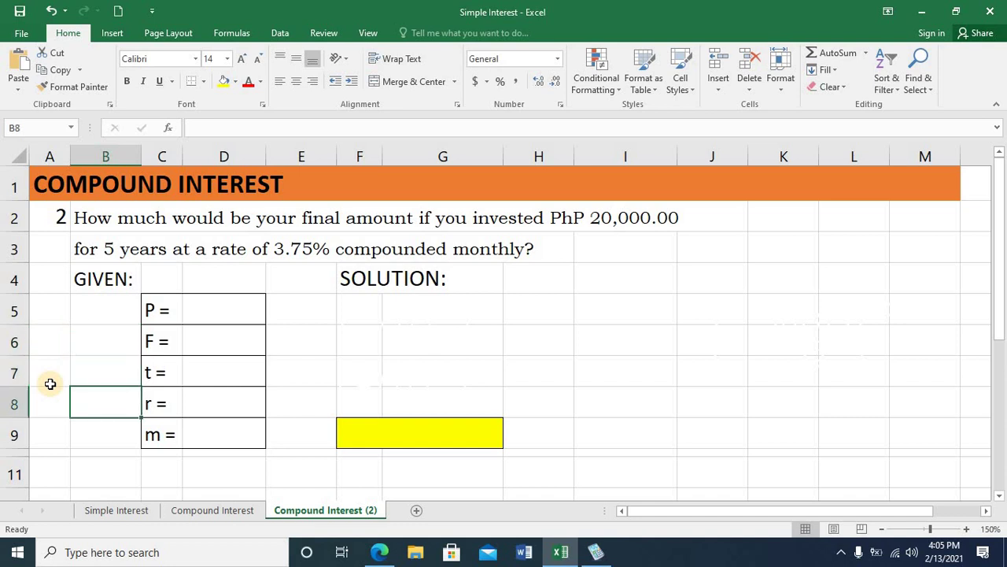
key("Down")
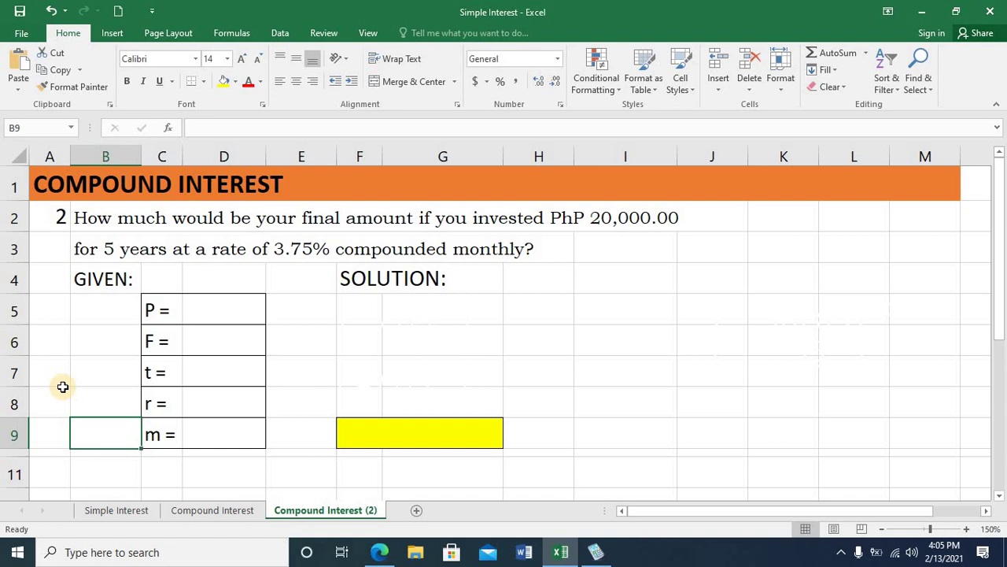
Step: Mark the final amount F as the unknown by entering "?" in cell D6
left_click(225, 307)
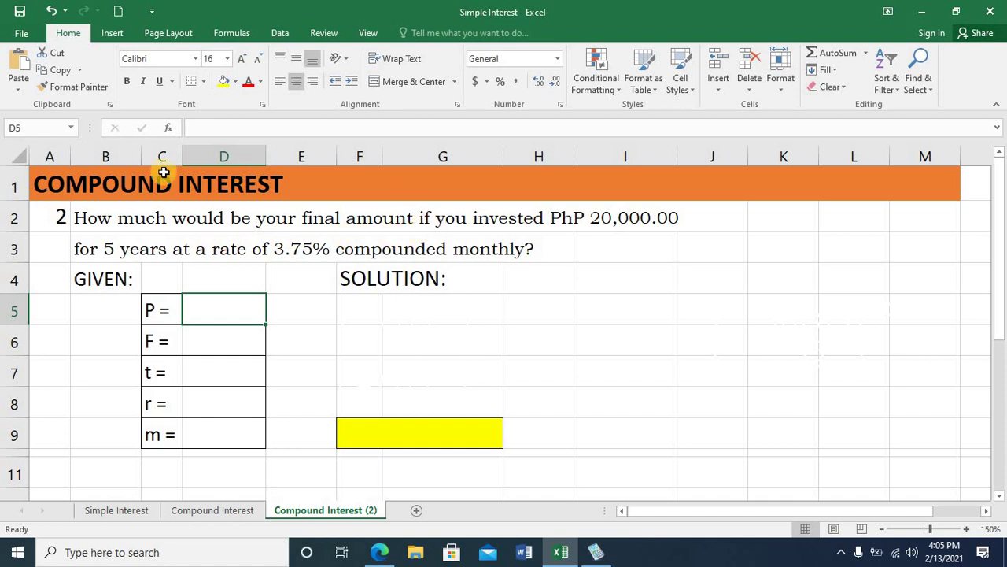
left_click(203, 340)
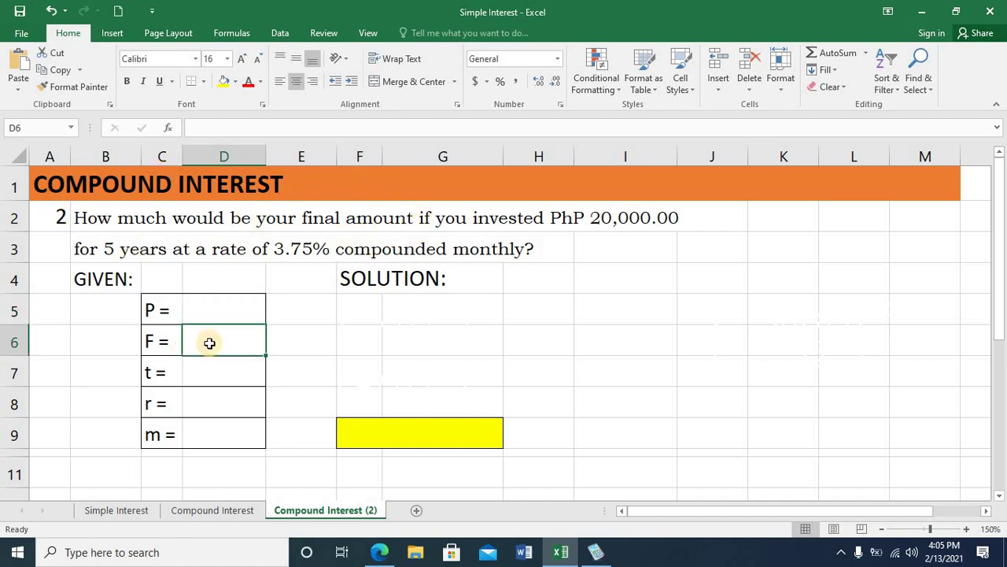
type("?")
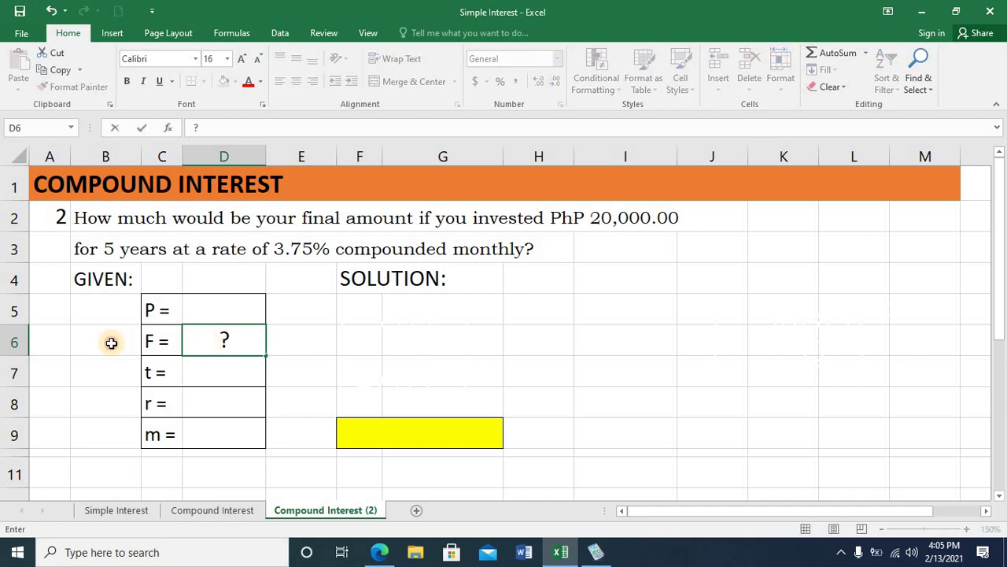
left_click(110, 342)
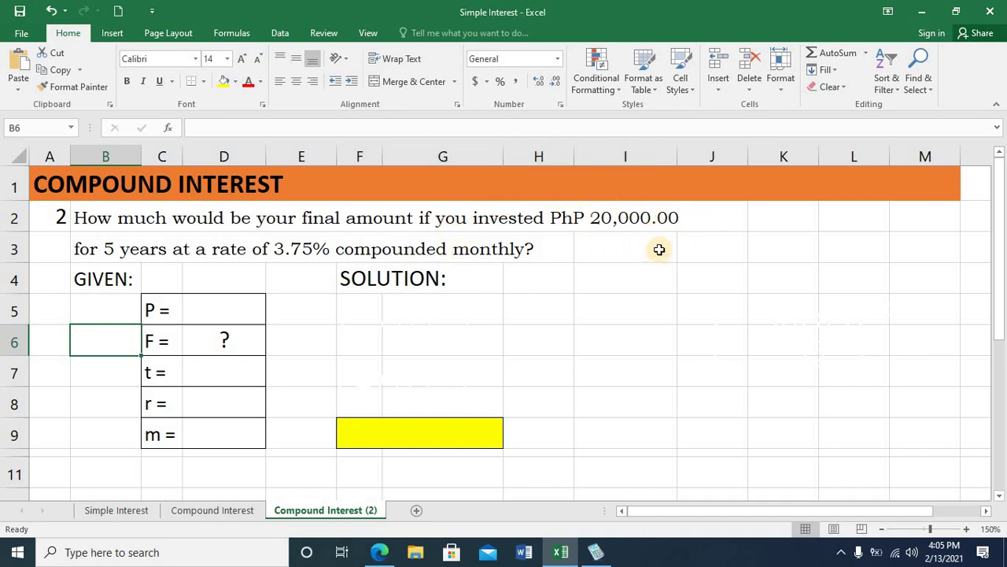
Step: Enter 20000 as the given present value P in cell D5
left_click(216, 305)
type("2")
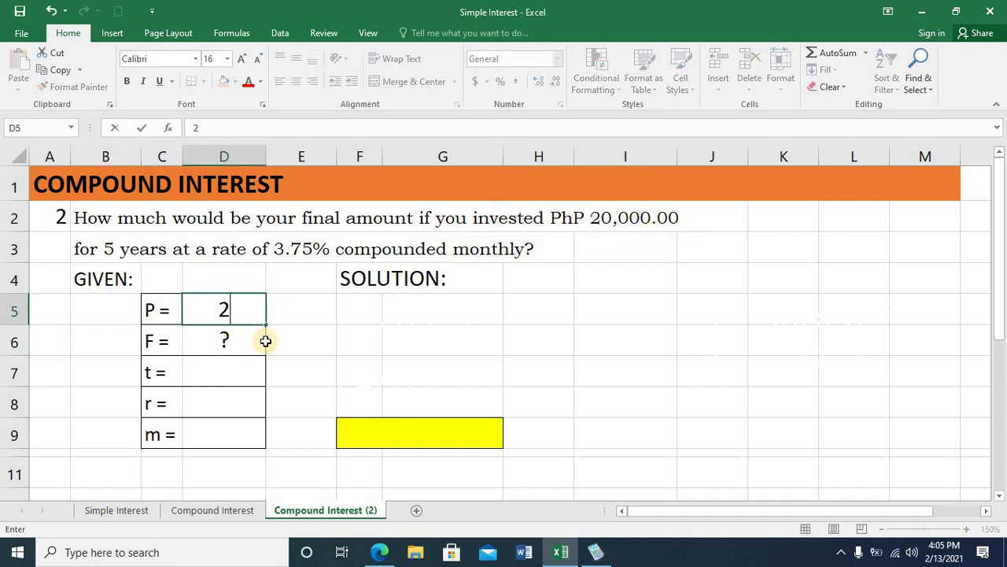
type("0000")
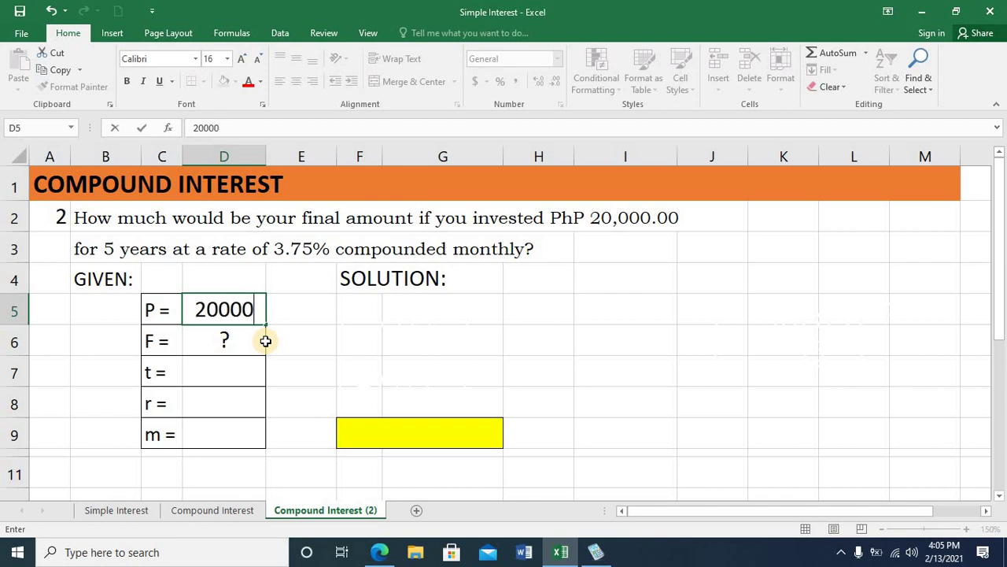
Step: Enter the given time t as 5 in cell D7 and the rate r as 0.0375 in cell D8
left_click(207, 370)
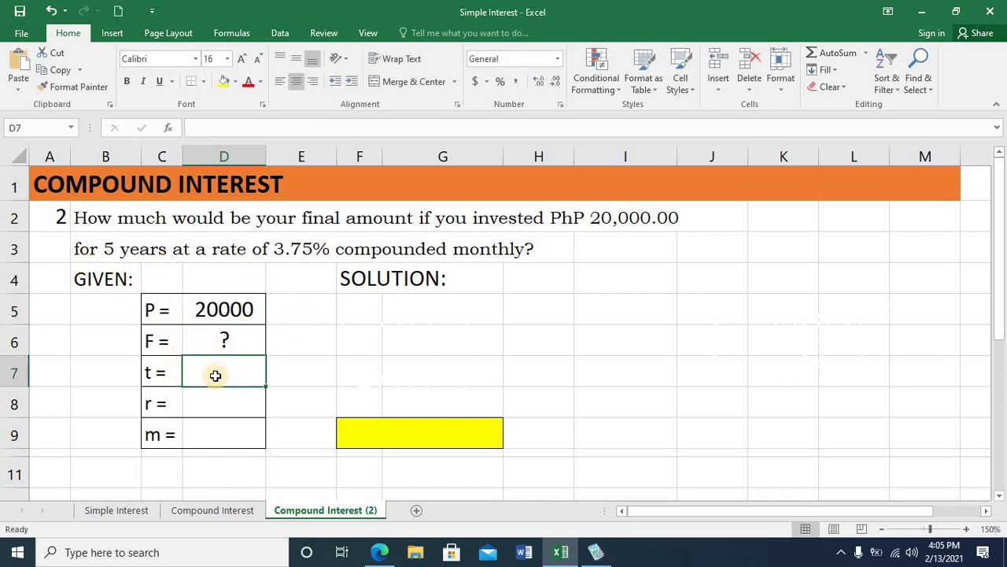
type("5")
left_click(103, 373)
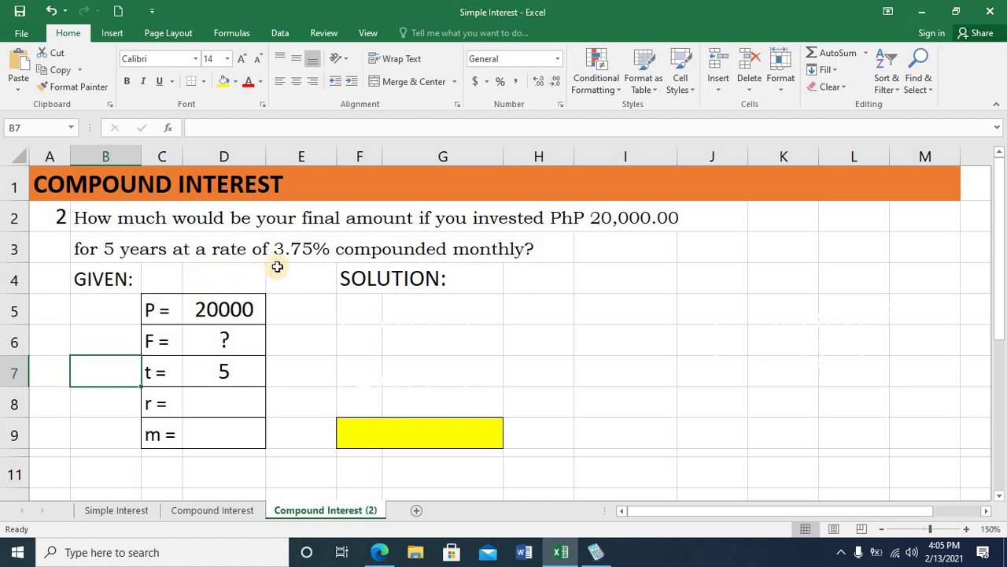
left_click(234, 408)
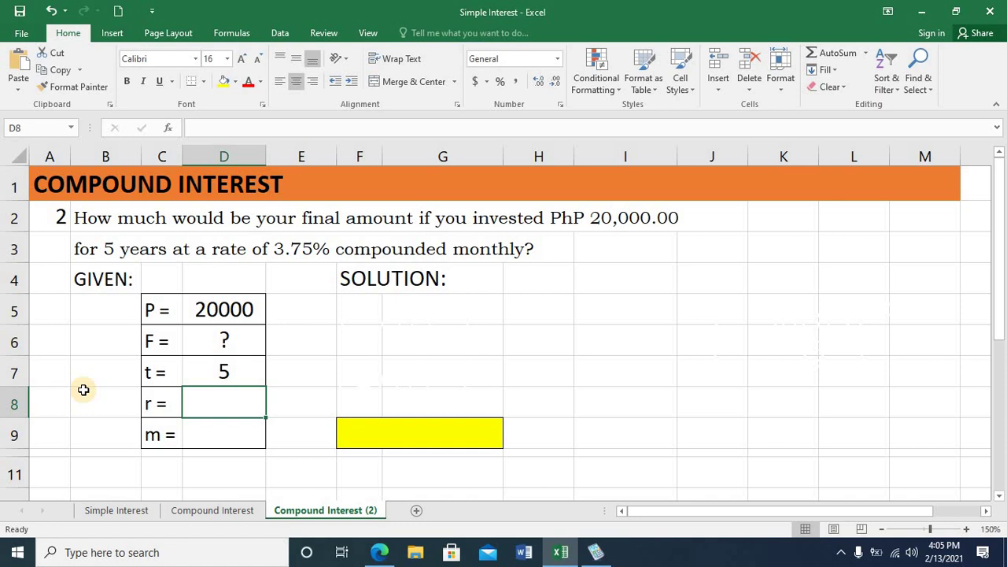
type("0.0")
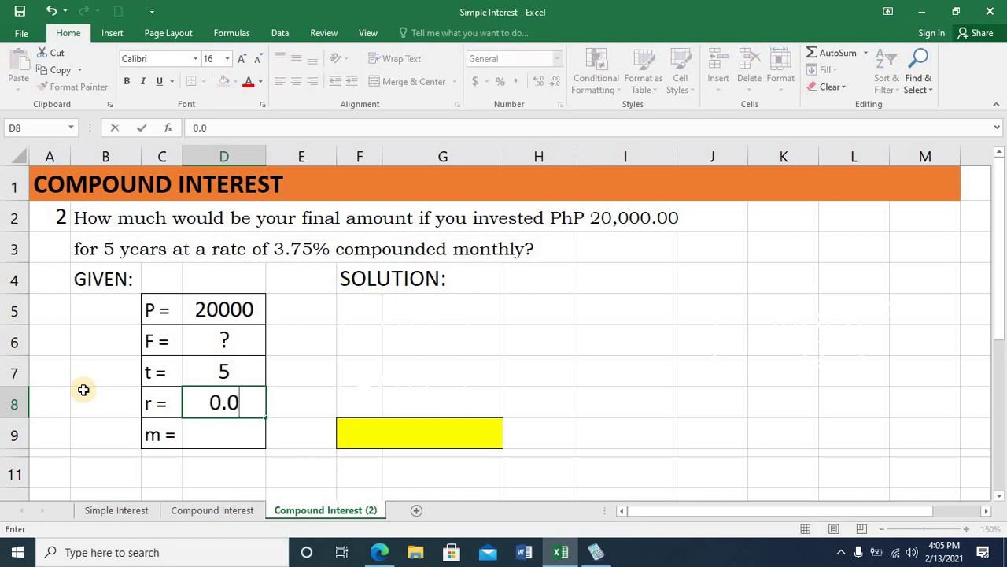
type("375")
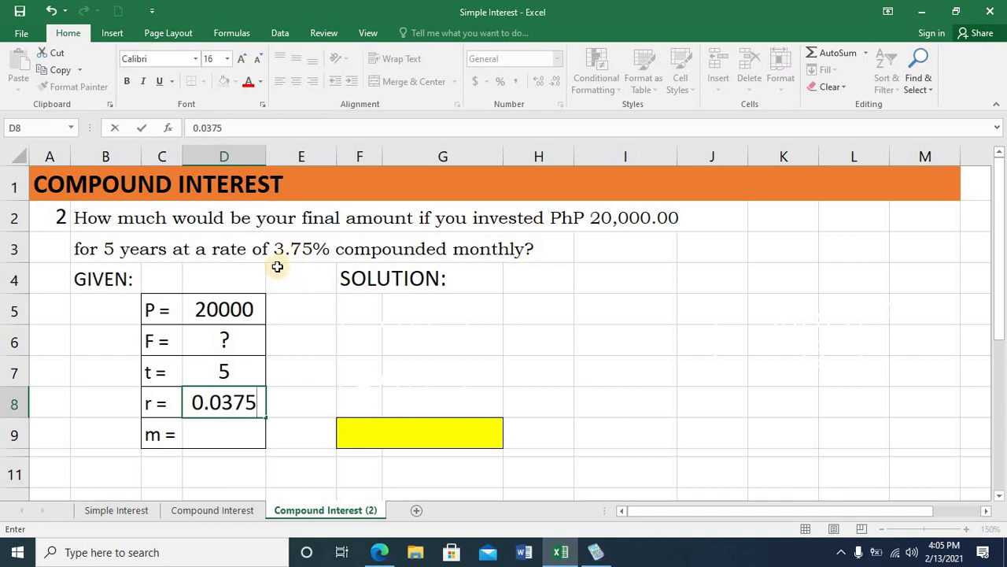
Step: Enter 12 in cell D9 as the number of compounding periods per year m
left_click(228, 437)
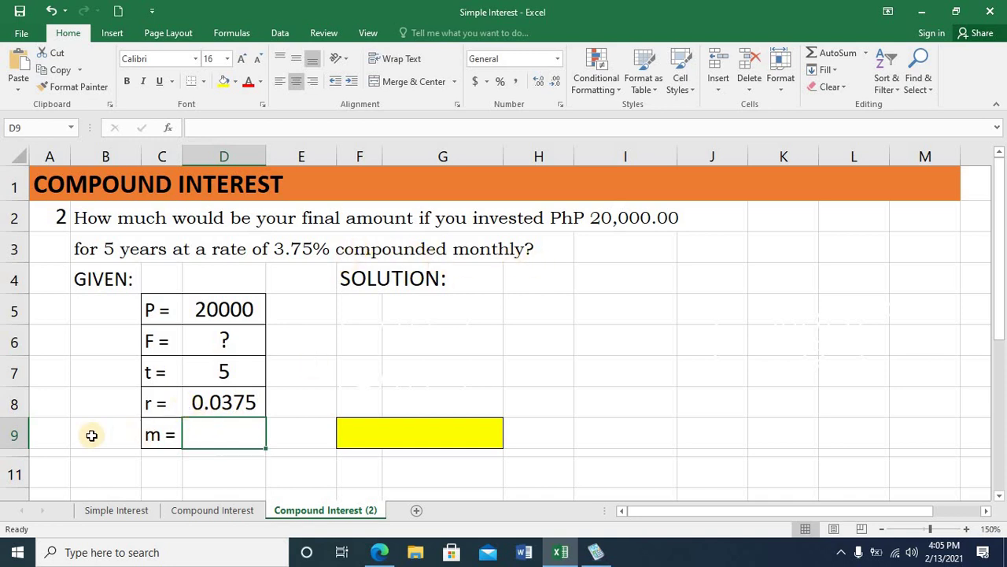
type("12")
left_click(96, 436)
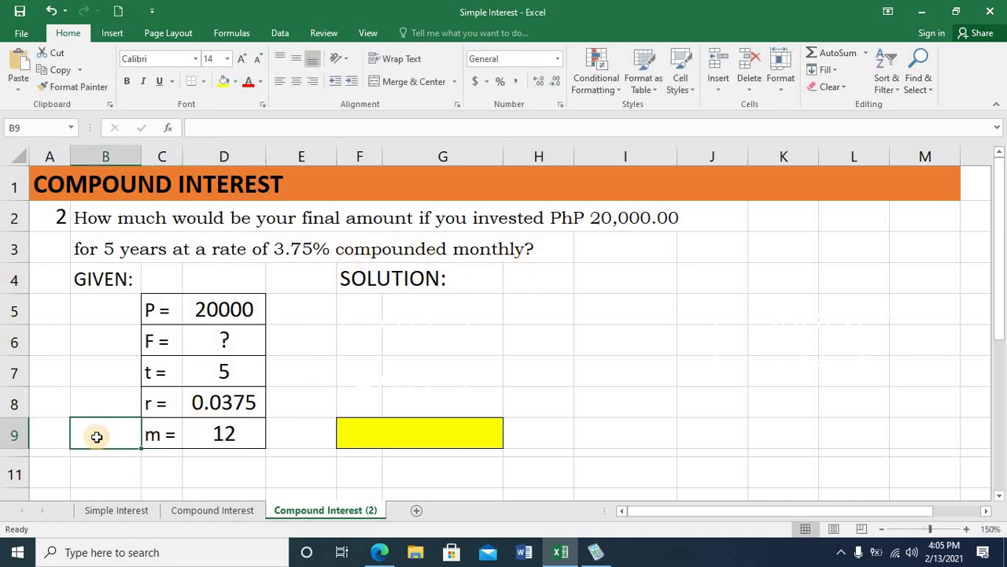
left_click(99, 310)
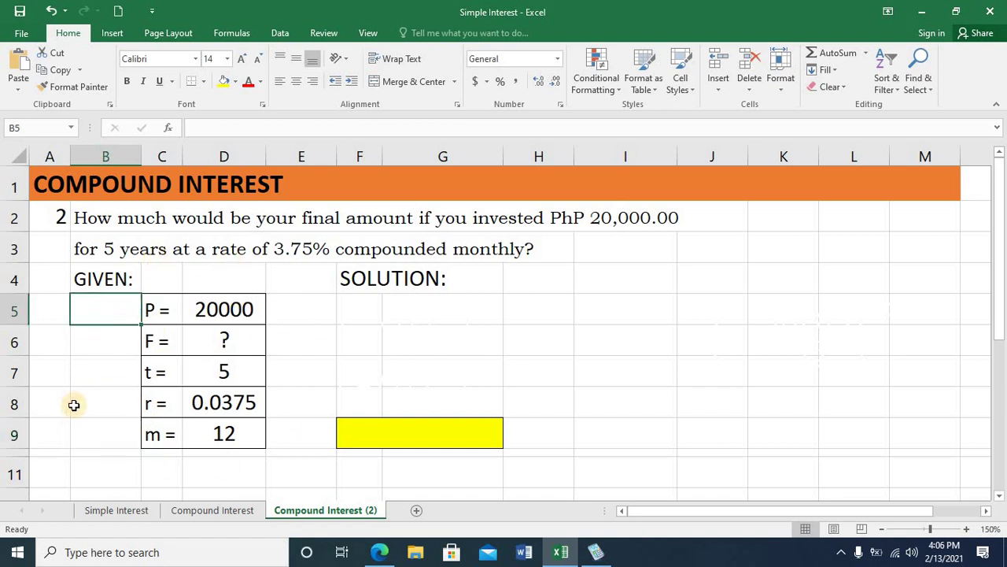
Step: Reveal the hidden final amount formula in the text box under SOLUTION by setting its font color to black
left_click(319, 278)
left_click(358, 319)
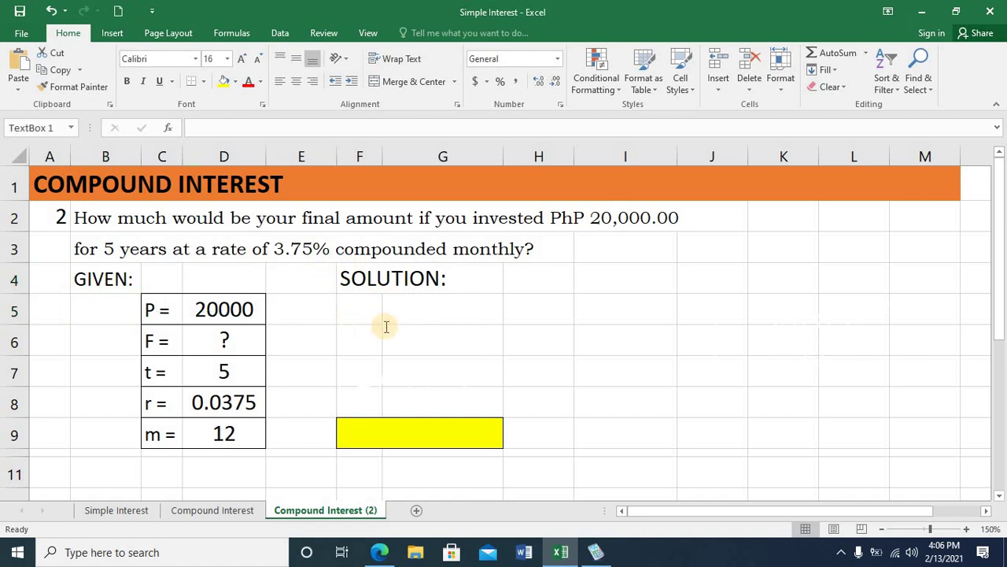
left_click_drag(342, 317, 514, 317)
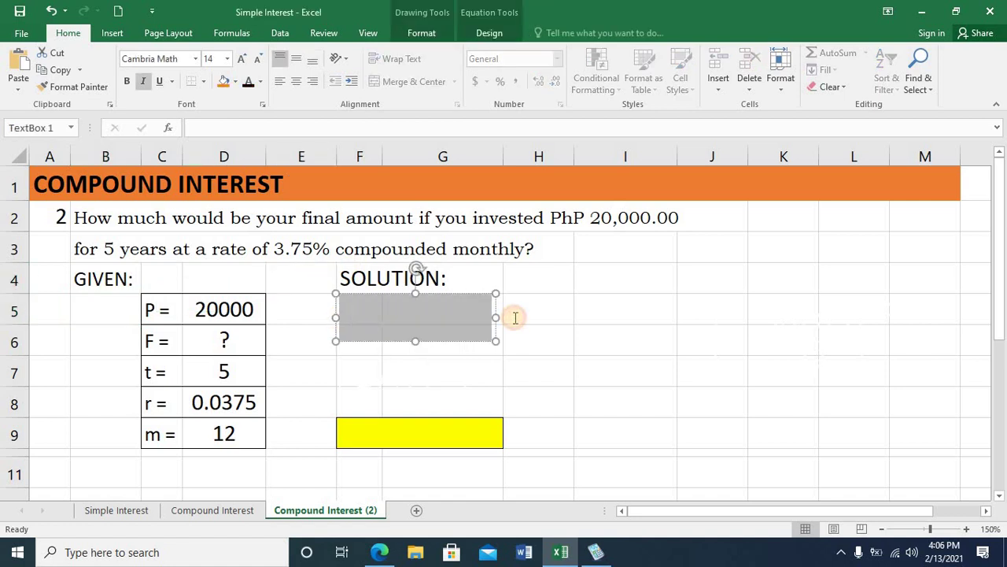
left_click(248, 82)
left_click(319, 366)
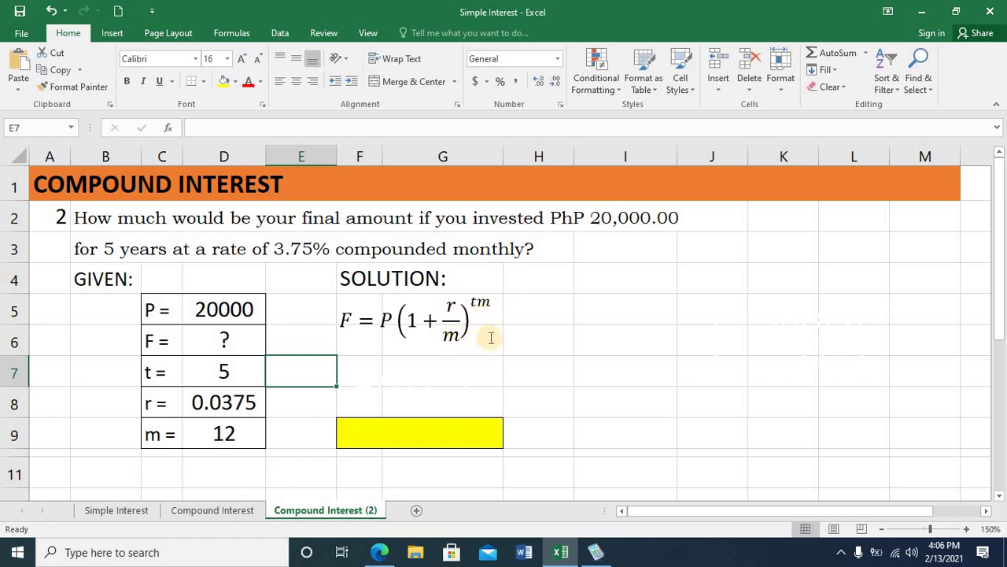
left_click(236, 343)
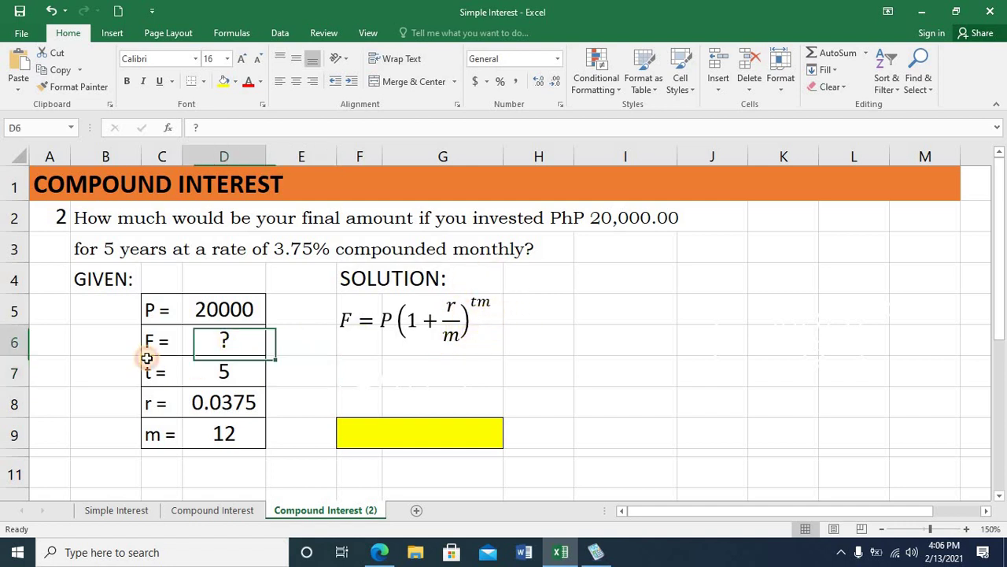
left_click(115, 344)
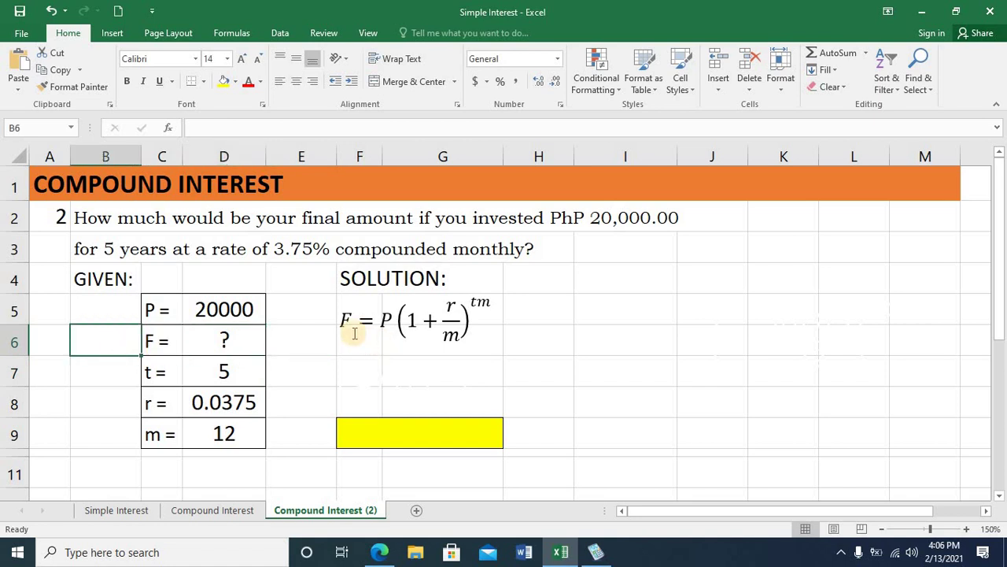
left_click_drag(347, 321, 543, 321)
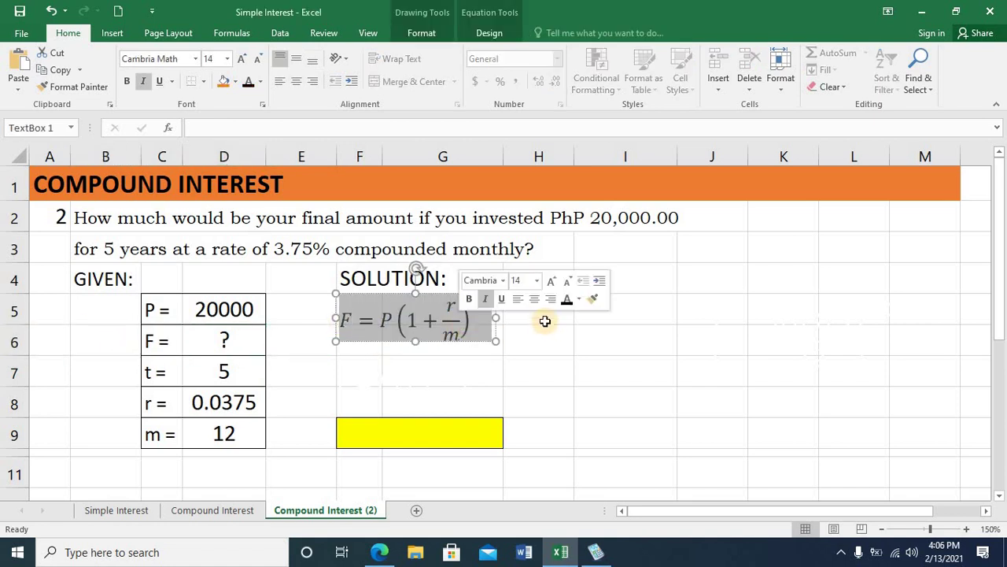
left_click(542, 344)
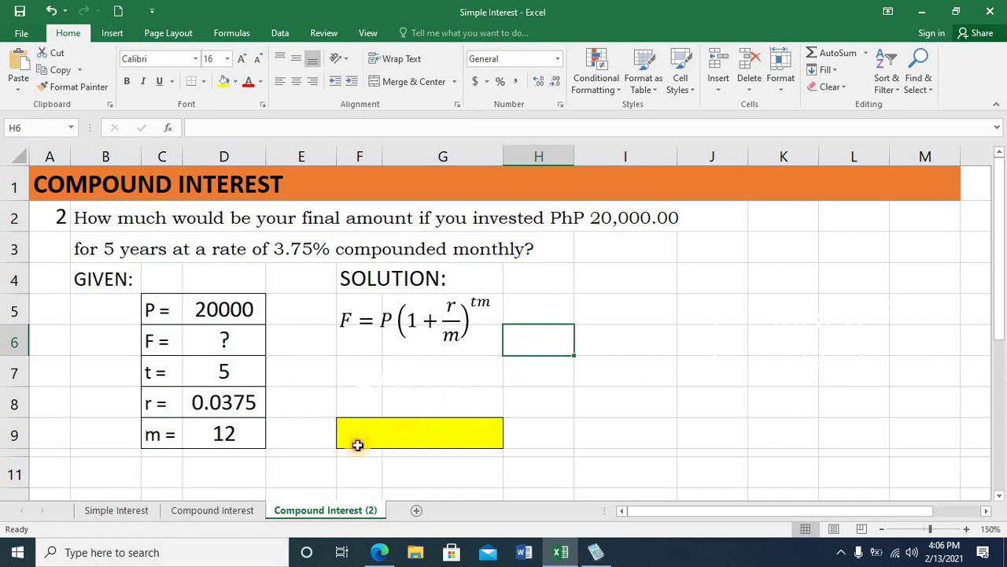
Step: Label the yellow answer row by entering "F =" in cell F9
left_click(355, 443)
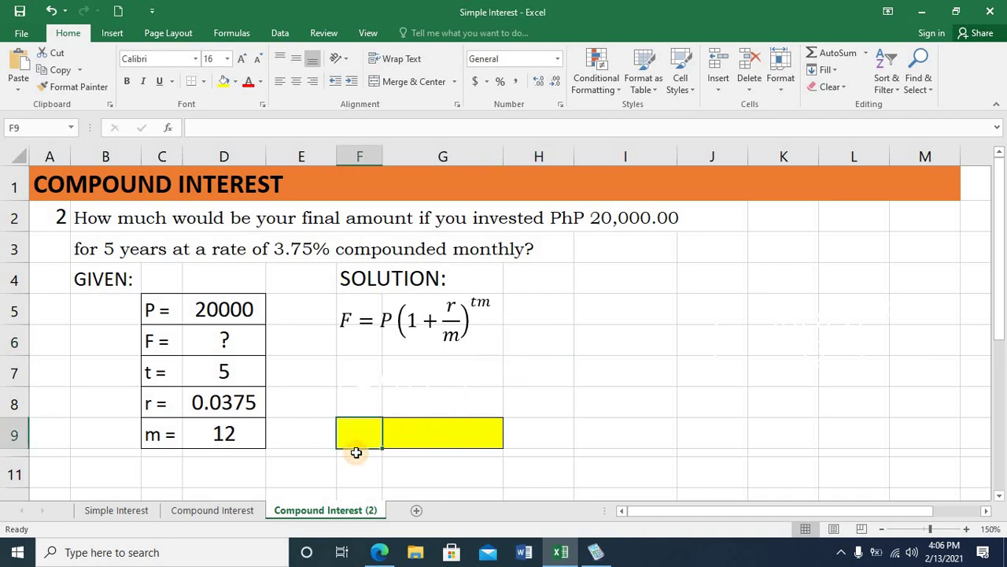
type("F =")
key("Tab")
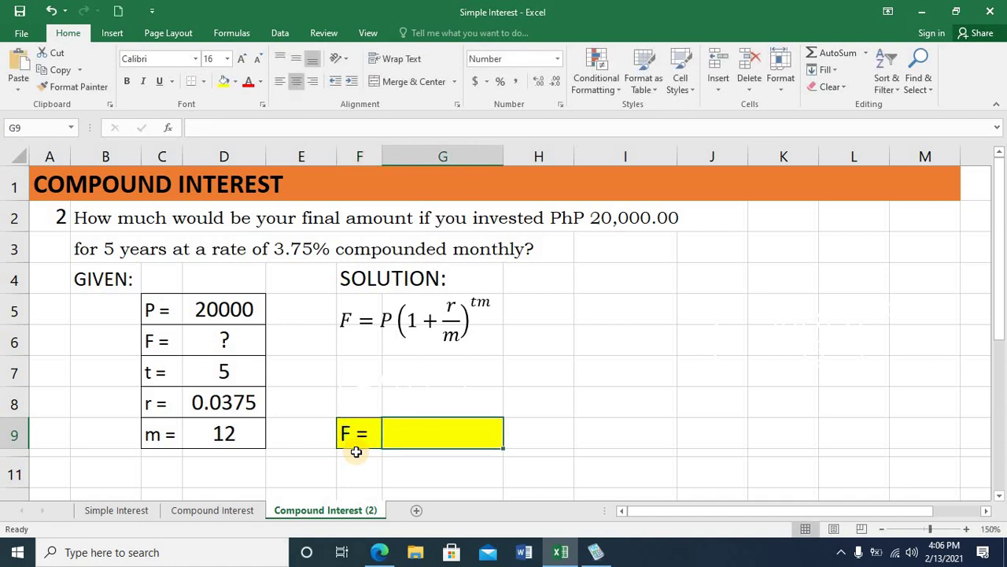
Step: Start the final amount formula in cell G9 as =D5*(1+D7/D9), using references to the given values
type("=")
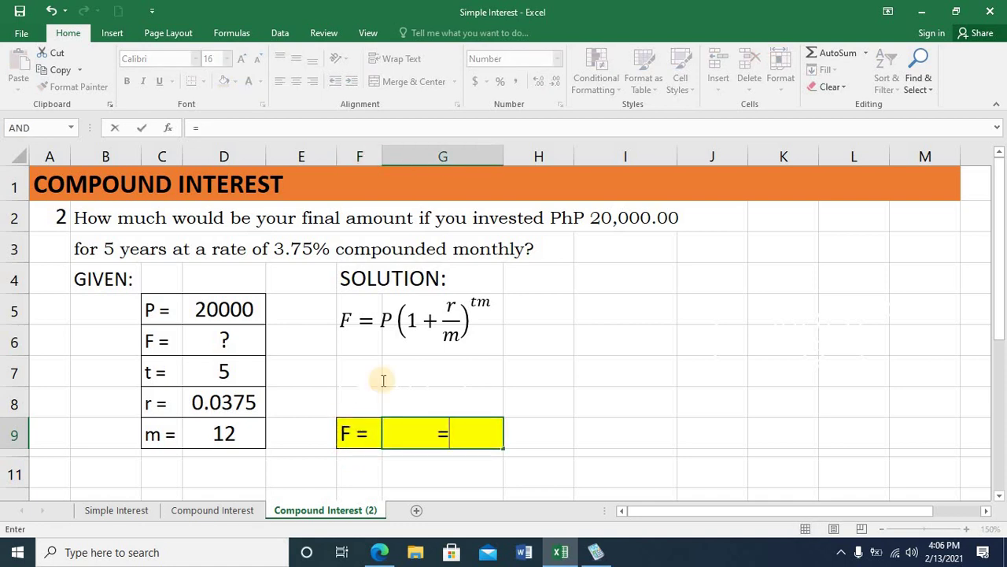
left_click(226, 310)
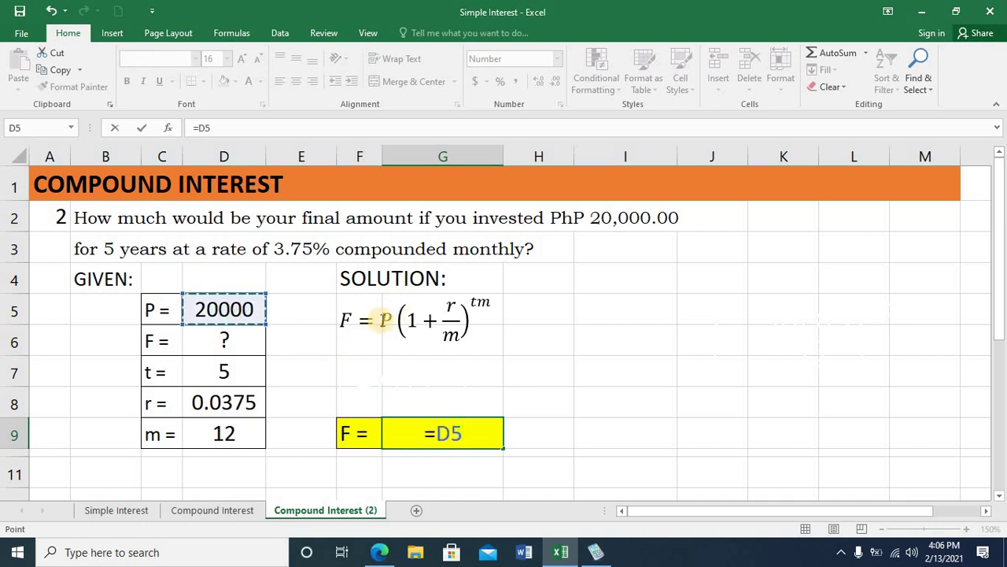
type("*")
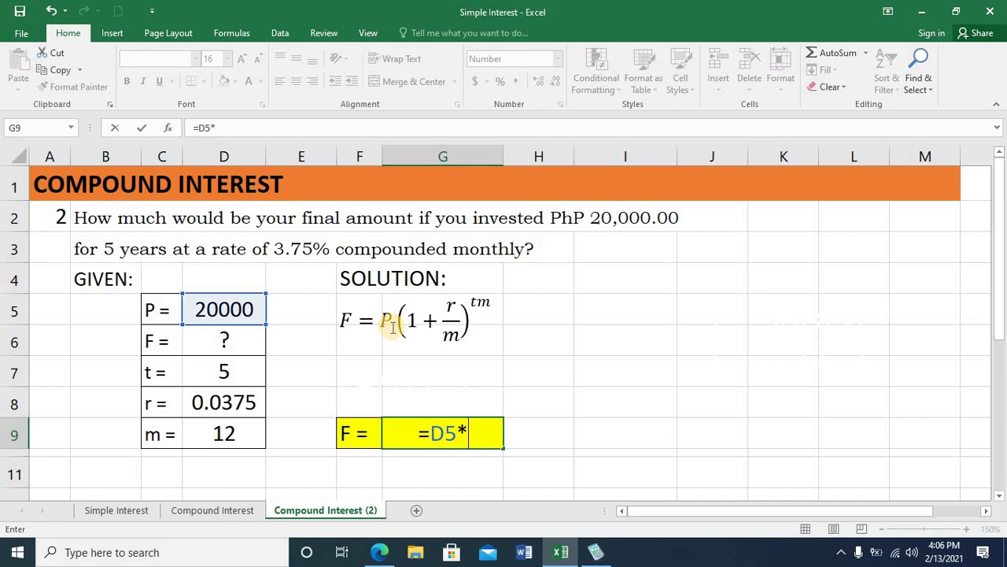
type("(")
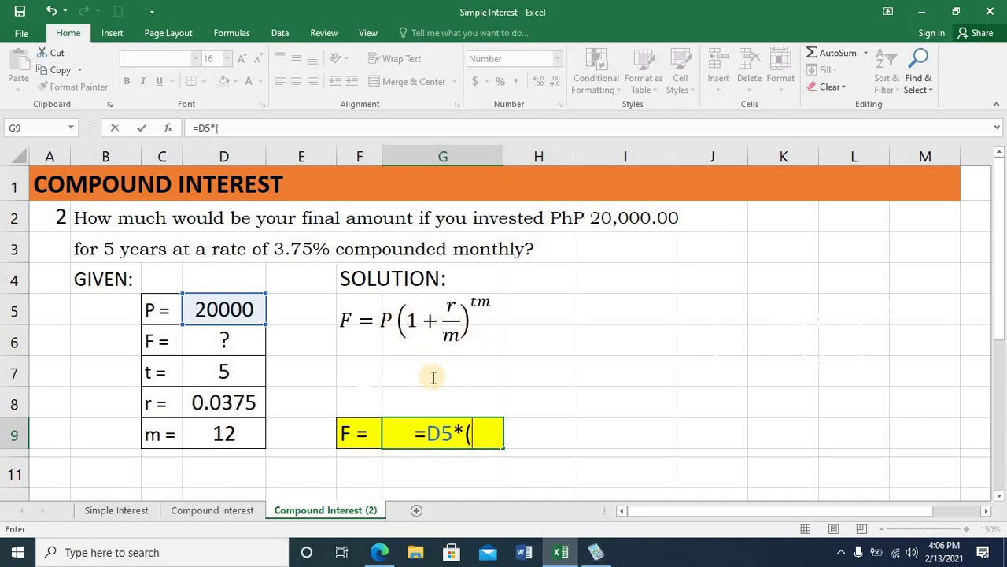
type("1+")
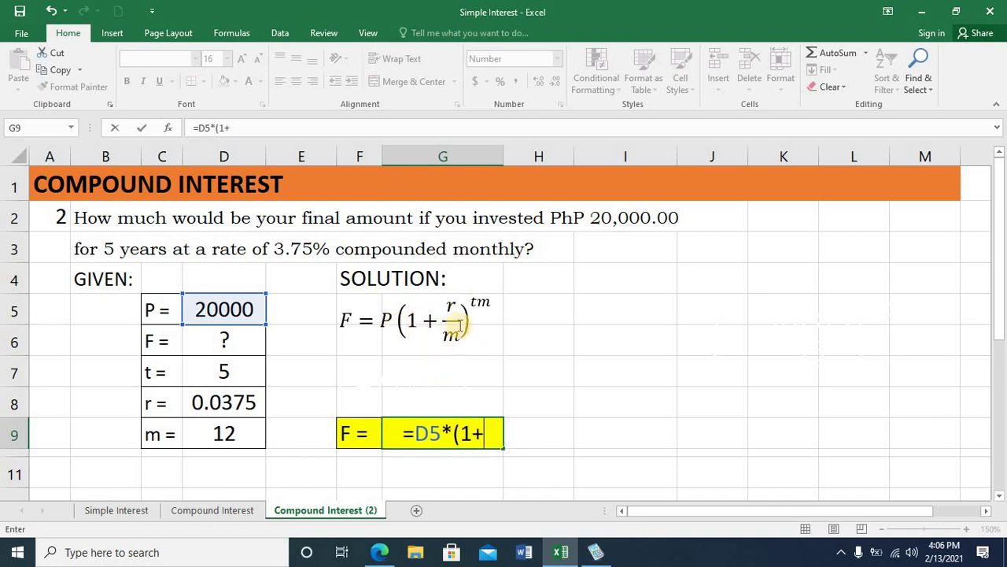
left_click(224, 373)
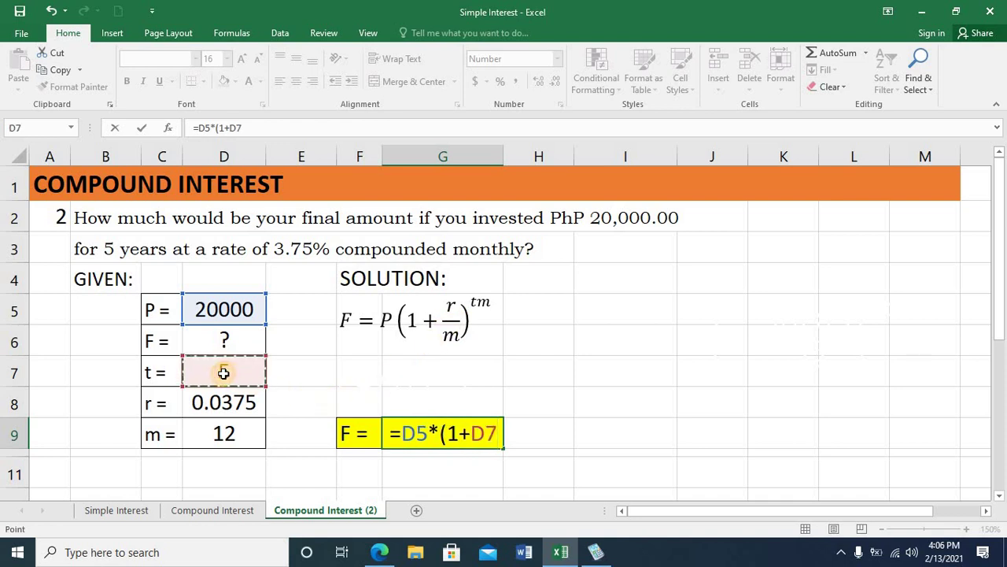
type("/")
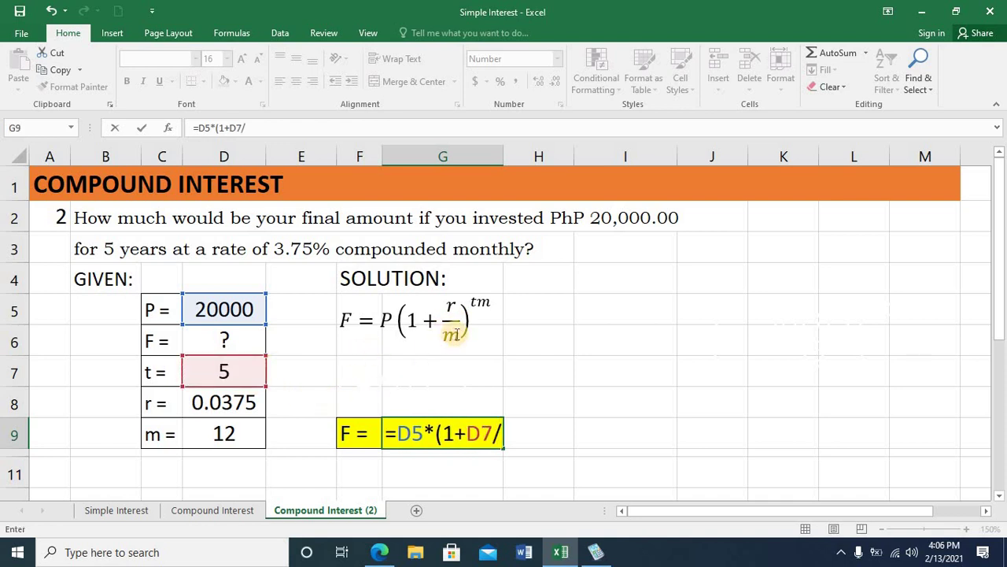
left_click(224, 432)
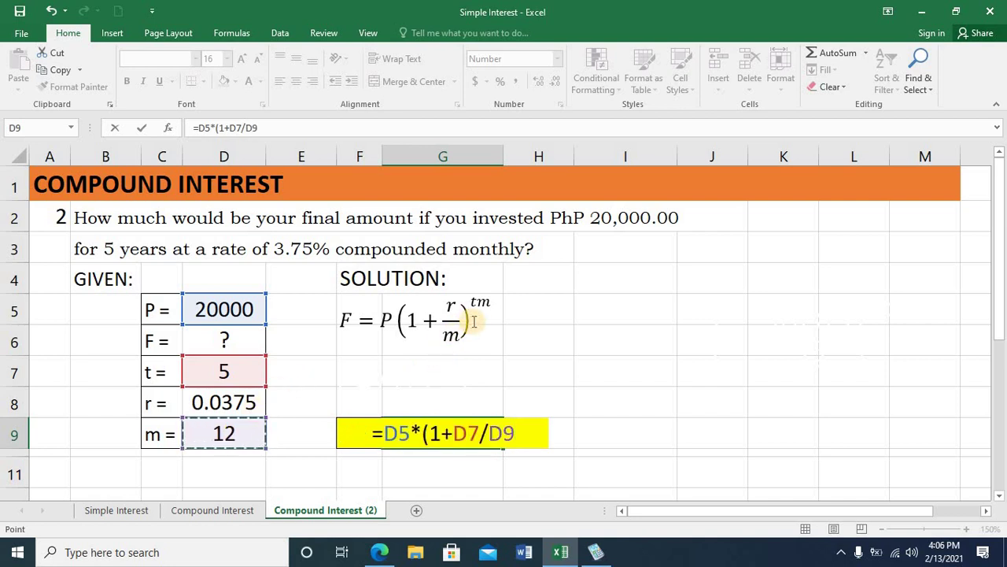
type(")")
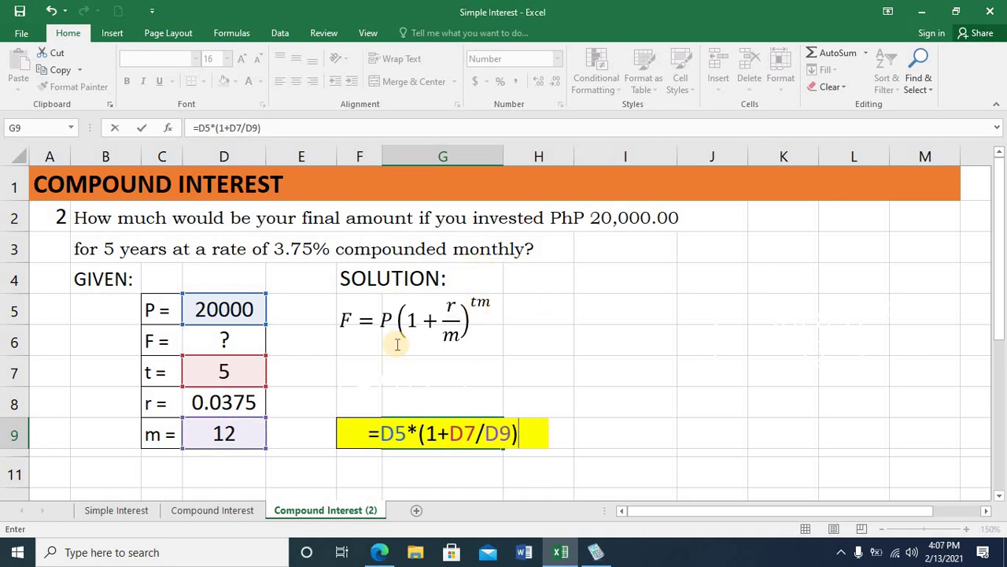
Step: Raise the parenthesized factor in the G9 formula to the exponent (D7*D9), time multiplied by compounding periods
type("^")
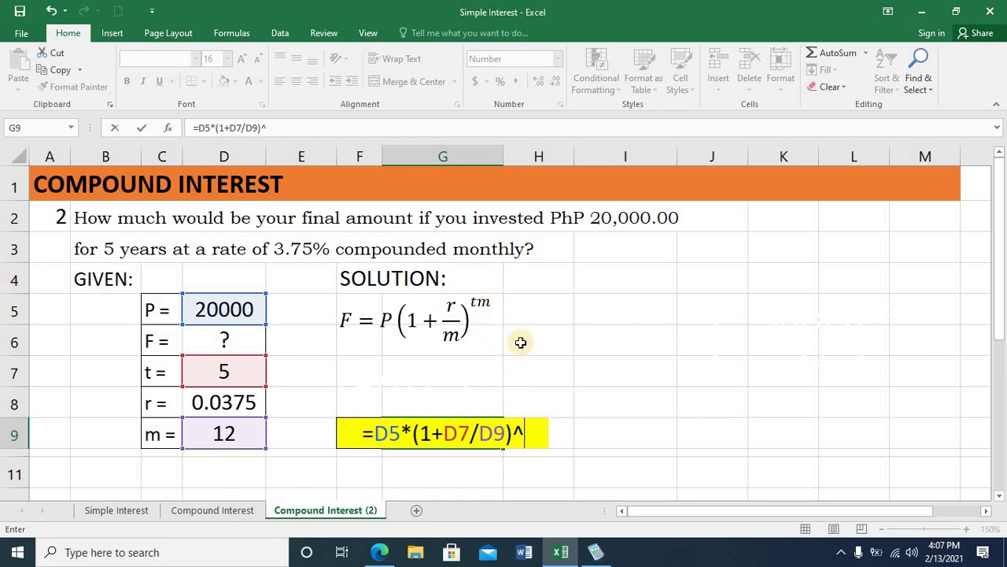
type("(")
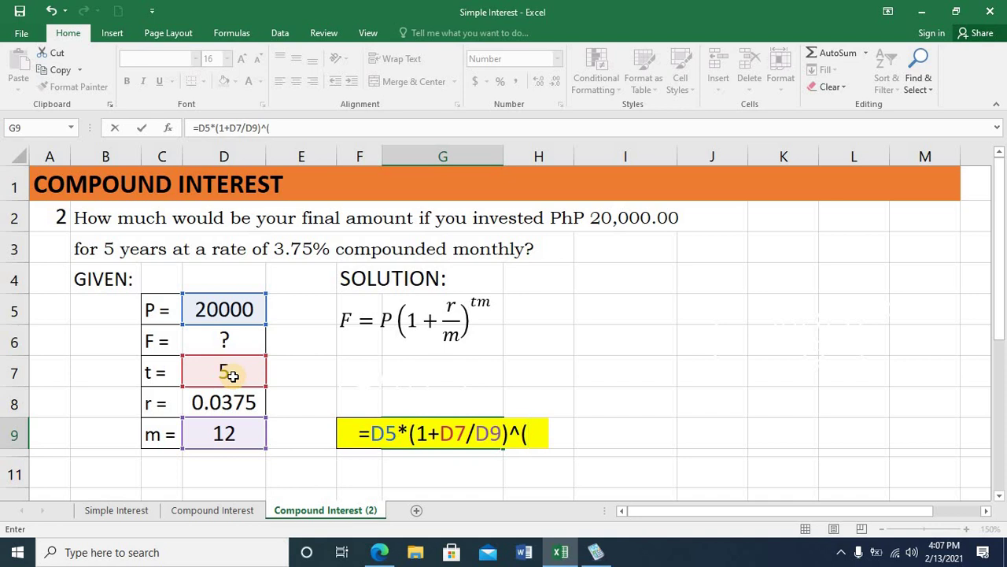
left_click(233, 377)
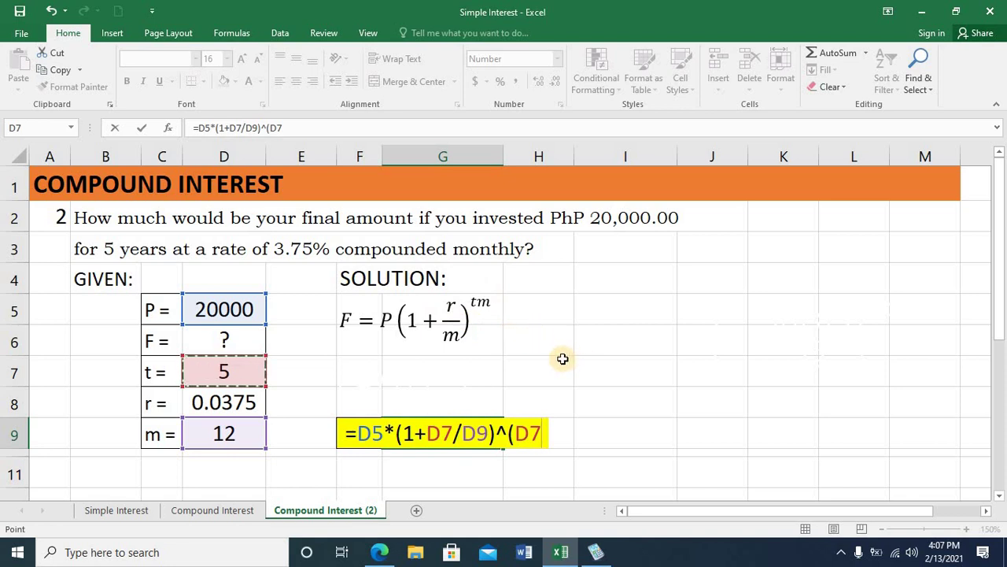
type("*")
left_click(224, 434)
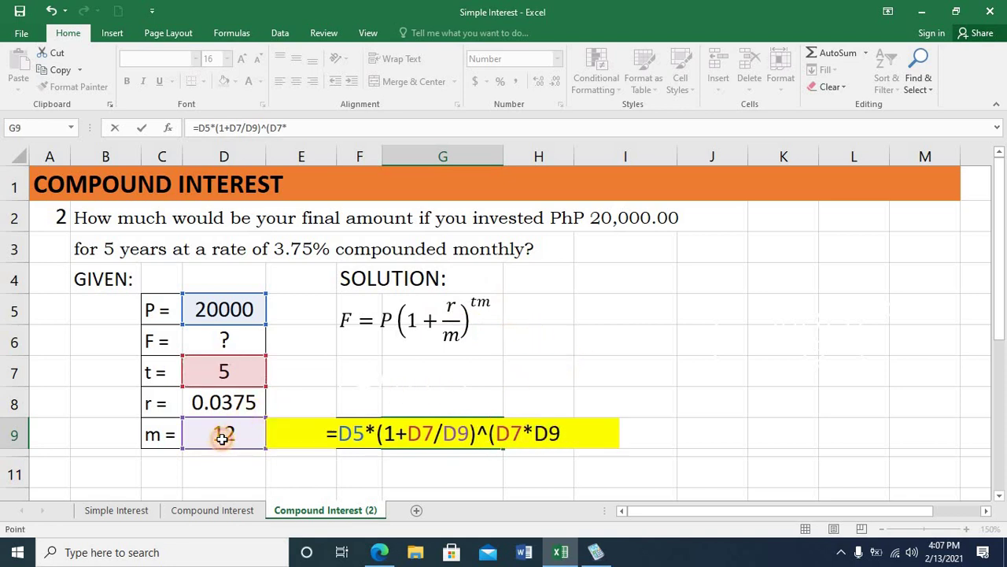
type(")")
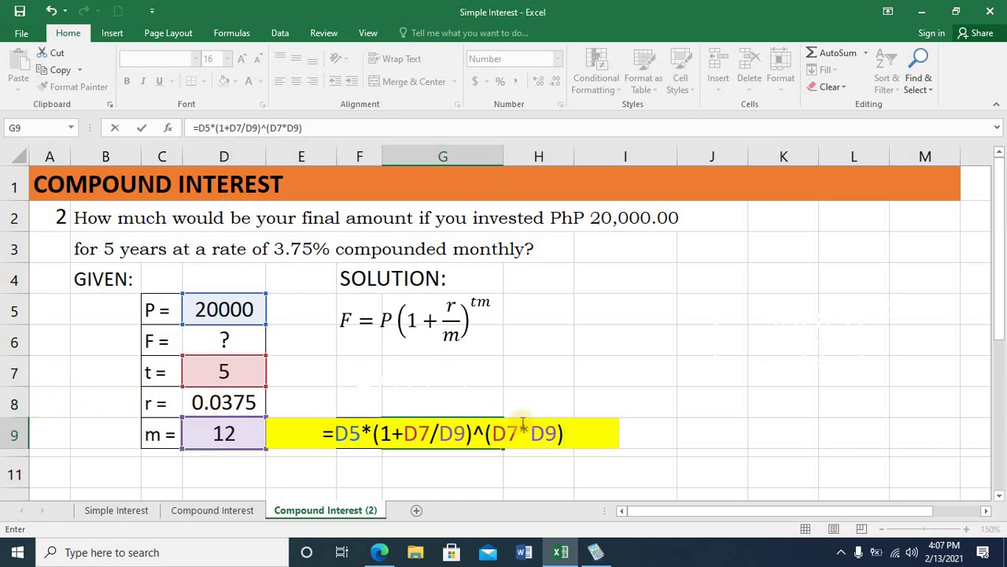
Step: Replace the D7 reference in the G9 formula's fraction with rate cell D8 and commit =D5*(1+D8/D9)^(D7*D9)
left_click(430, 434)
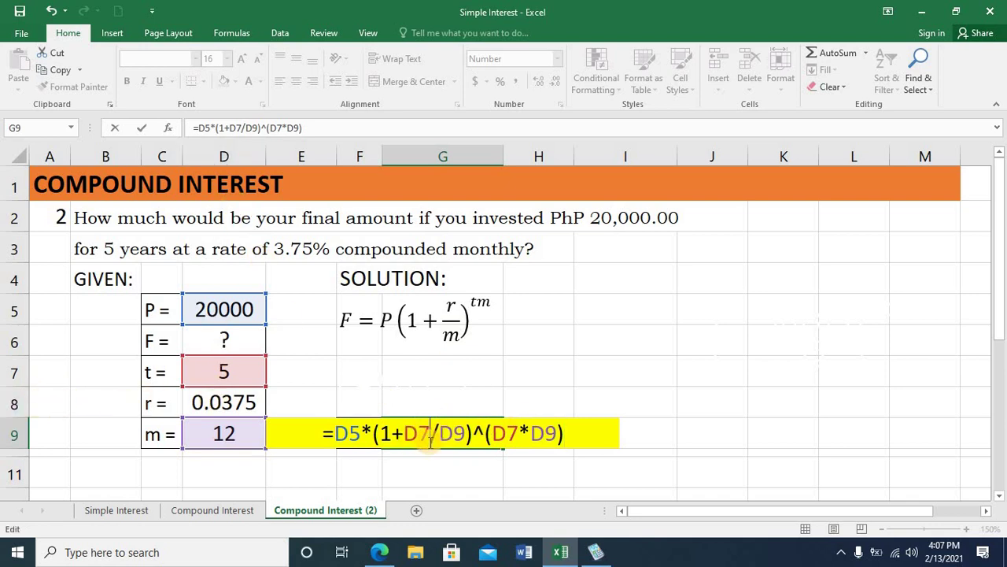
key("BackSpace")
key("BackSpace")
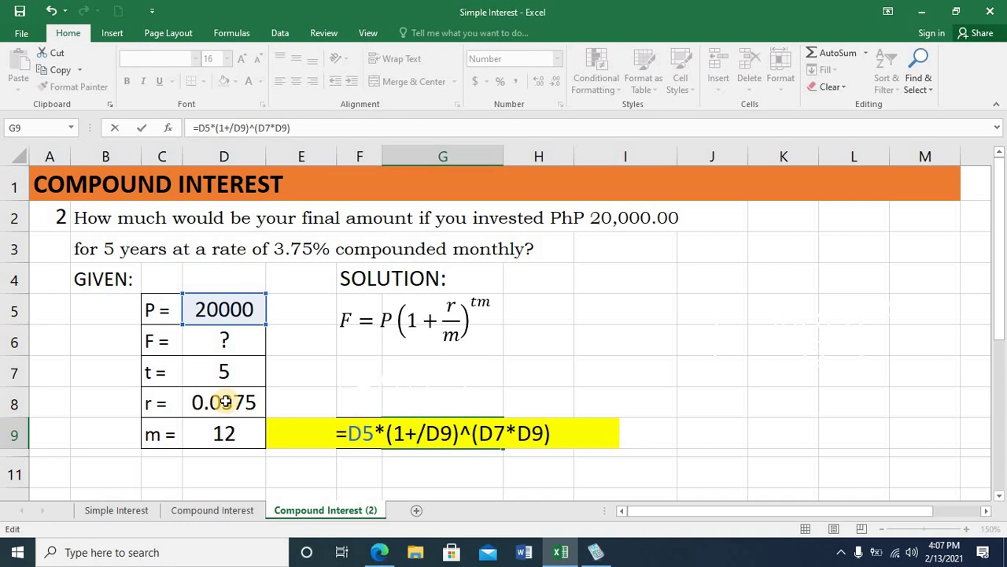
left_click(223, 402)
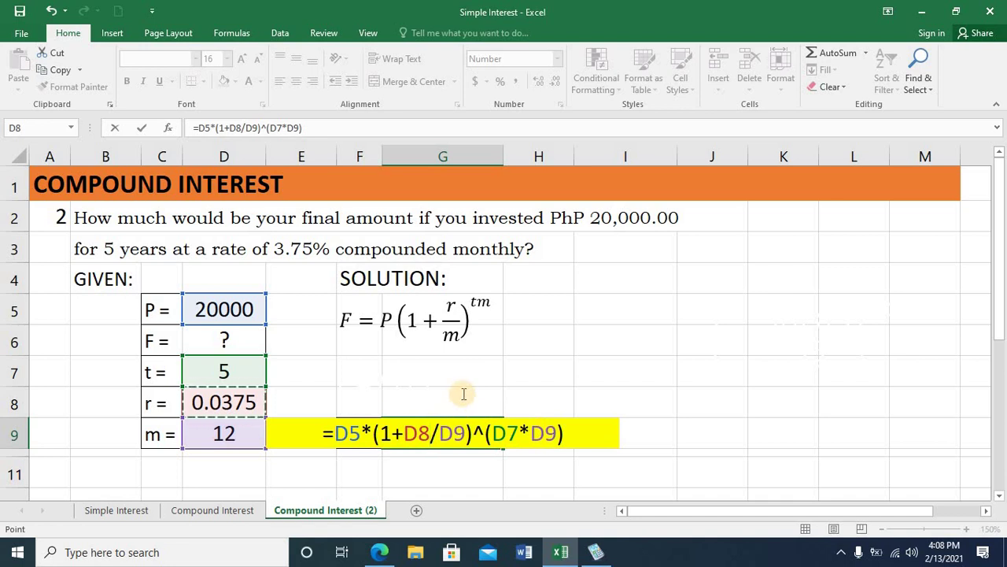
key("Return")
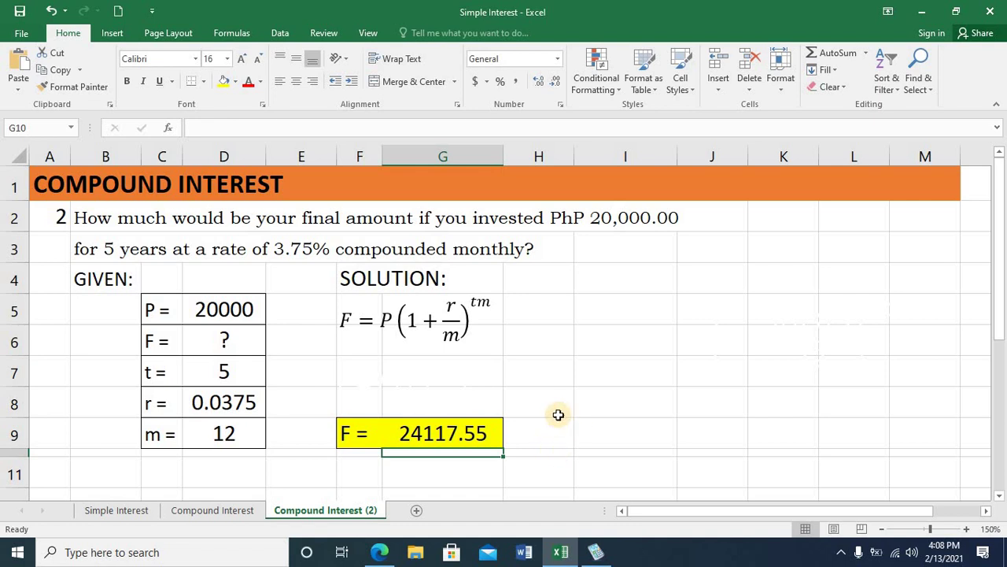
Step: Recolor the hidden white equation in the text box beside the solution to black
left_click(681, 346)
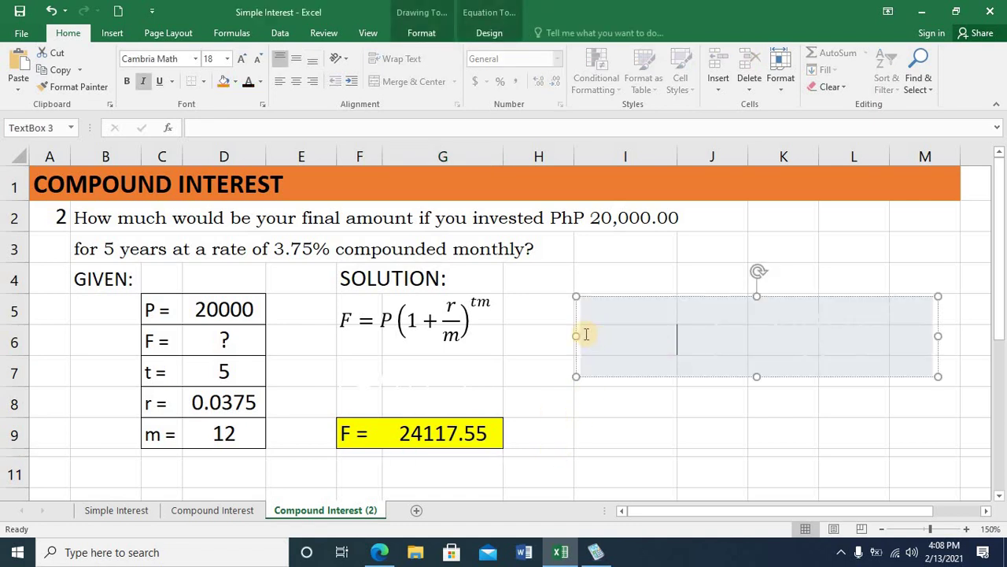
left_click_drag(614, 334, 854, 333)
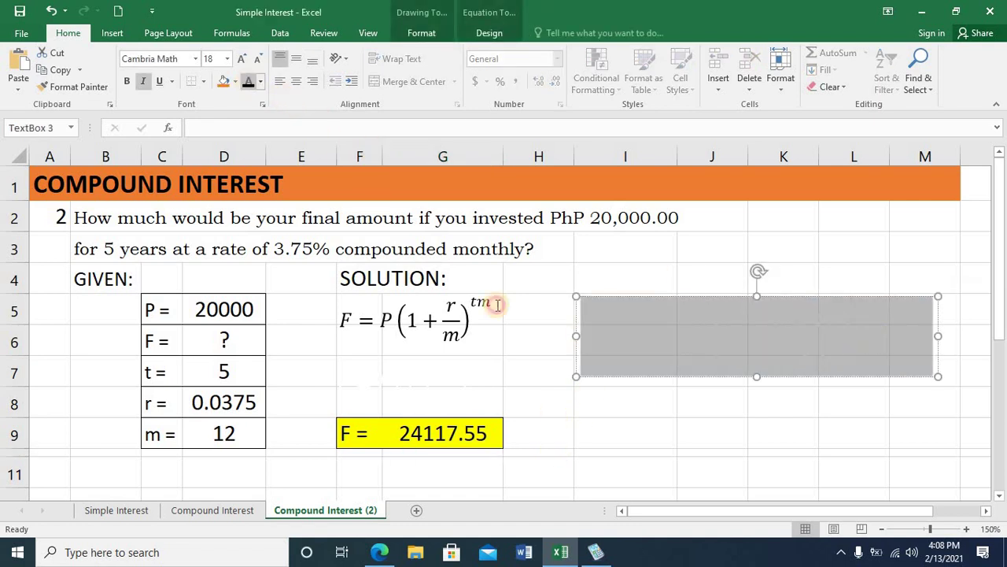
left_click(586, 440)
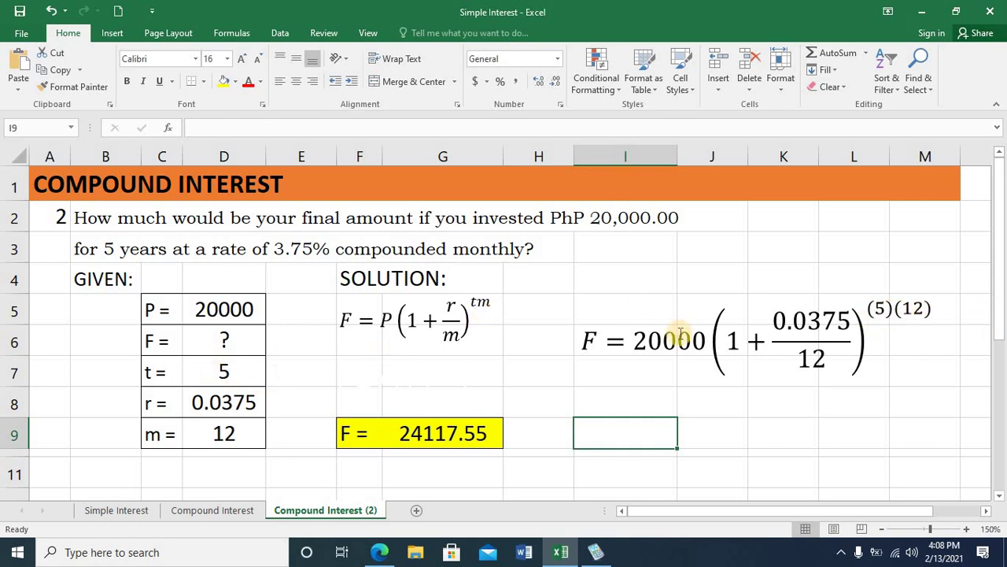
Step: Switch to Microsoft Mathematics and position its window so the substituted equation in the Excel sheet stays visible
left_click(595, 552)
left_click_drag(494, 27, 383, 46)
left_click_drag(421, 18, 407, 19)
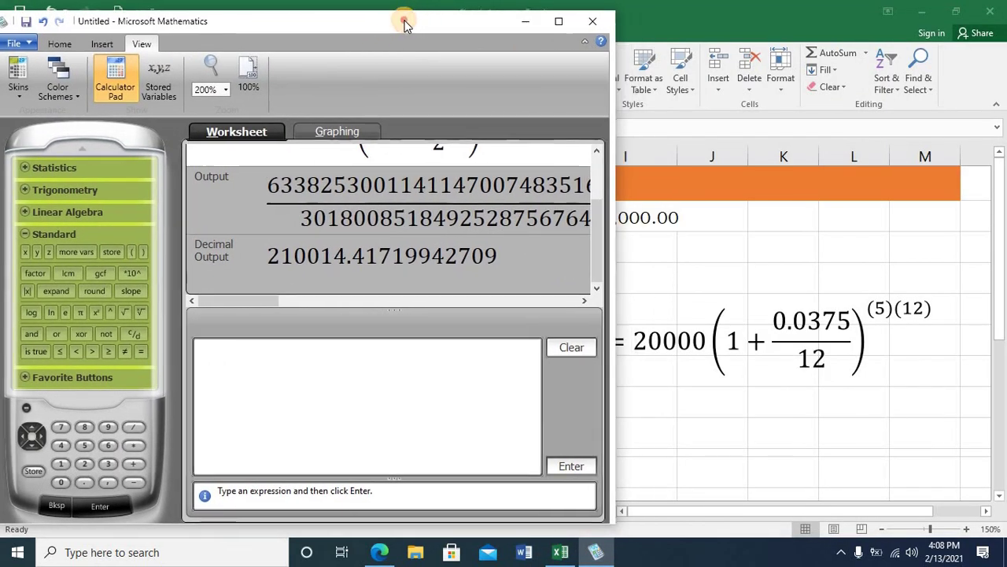
Step: Start the check expression in the worksheet input with 20000*(1+
left_click(87, 462)
double_click(63, 481)
left_click(64, 481)
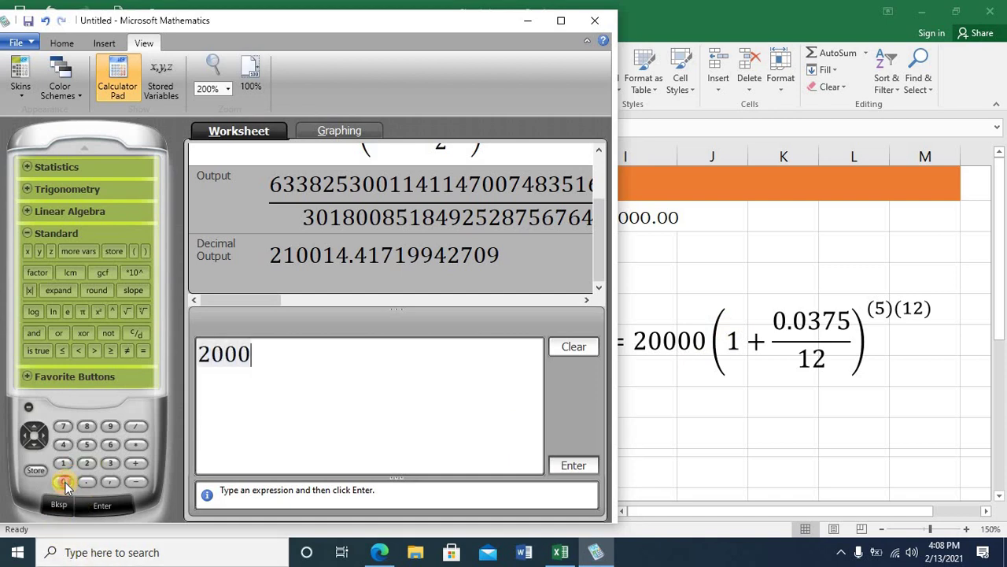
left_click(65, 482)
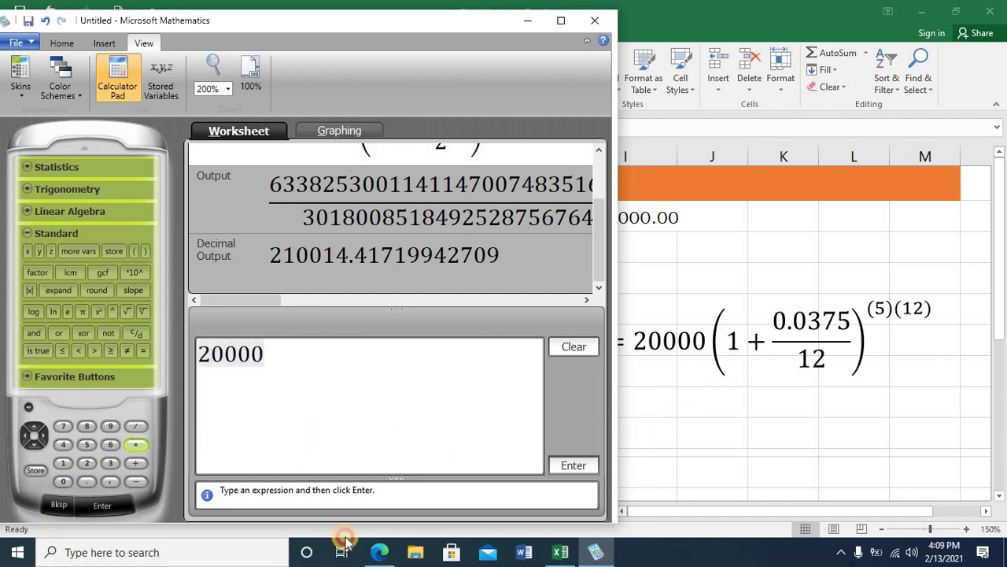
type("*")
left_click(135, 252)
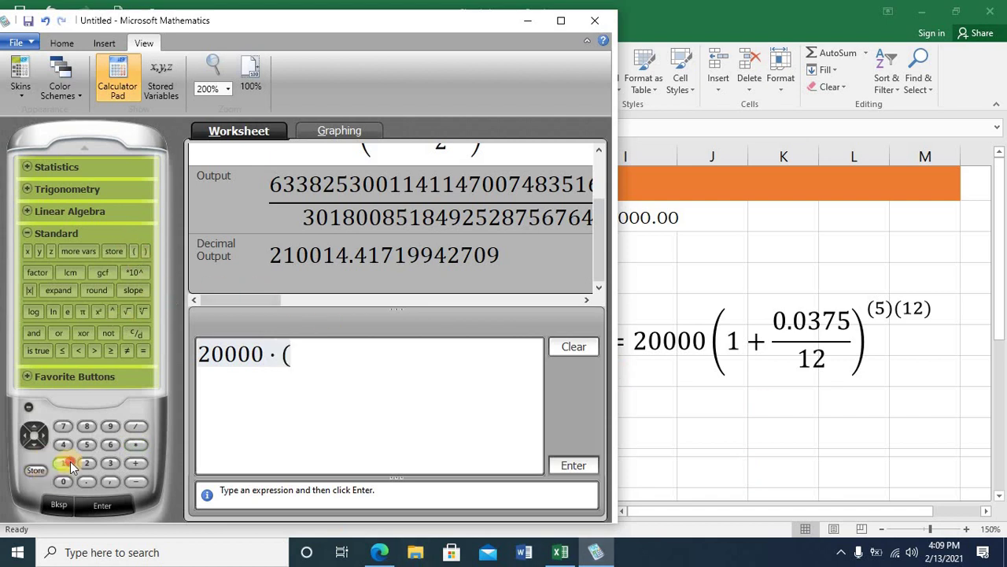
left_click(141, 464)
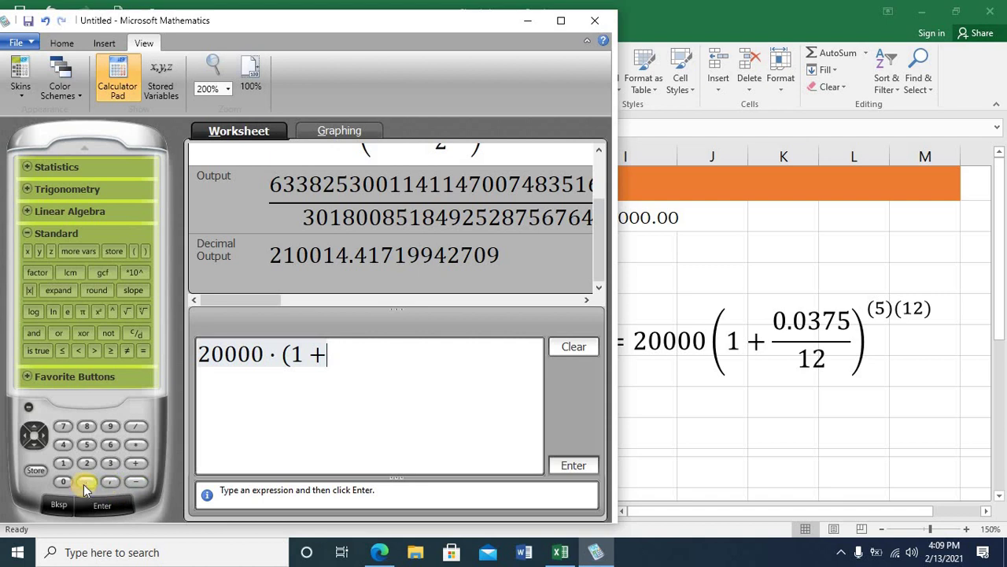
Step: Continue the expression with the monthly rate .0375/12 and close the parenthesis
left_click(63, 482)
left_click(110, 462)
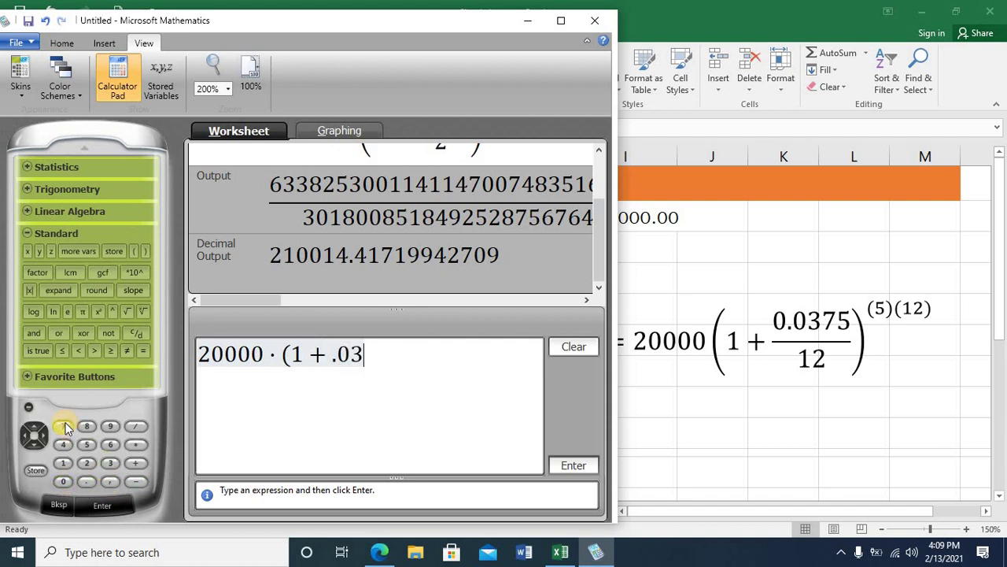
left_click(89, 445)
left_click(142, 426)
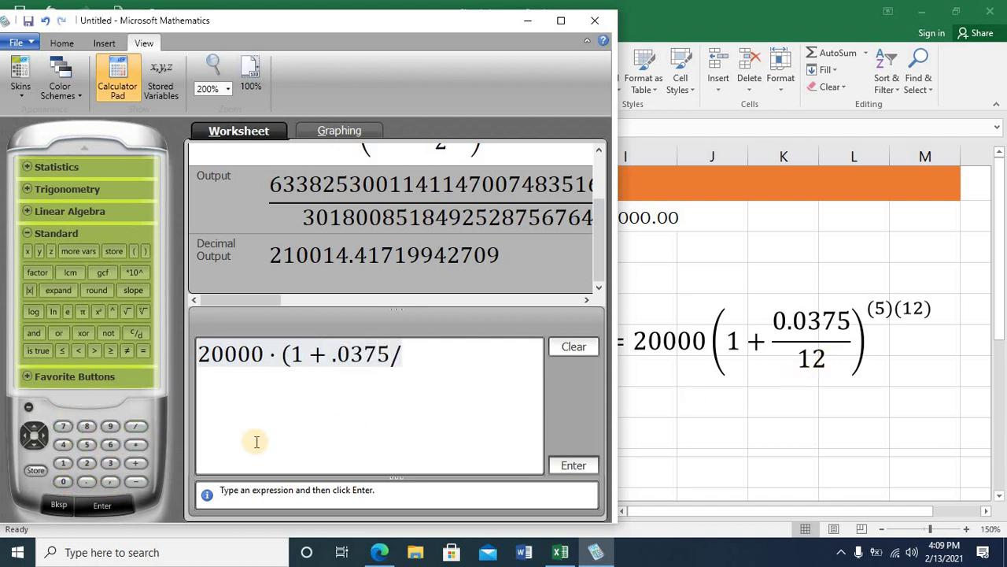
left_click(64, 463)
left_click(87, 463)
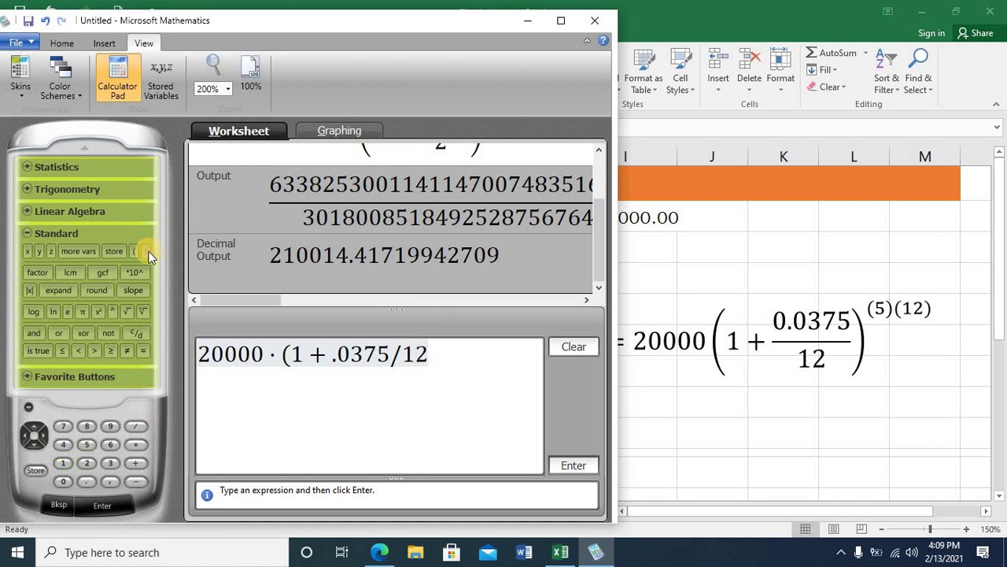
left_click(145, 251)
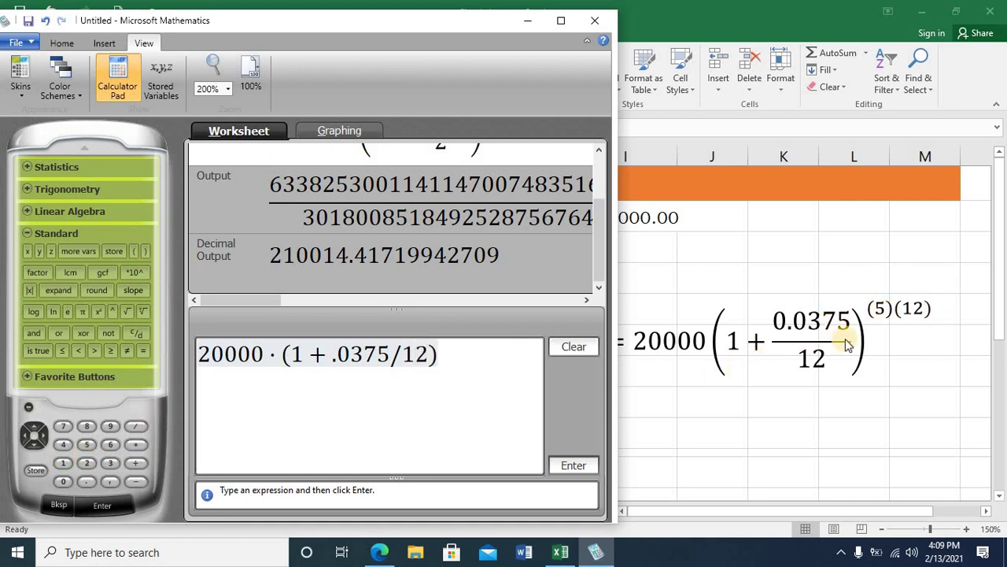
Step: Raise the parenthesized factor to the exponent (5*12) and evaluate the expression
left_click(111, 313)
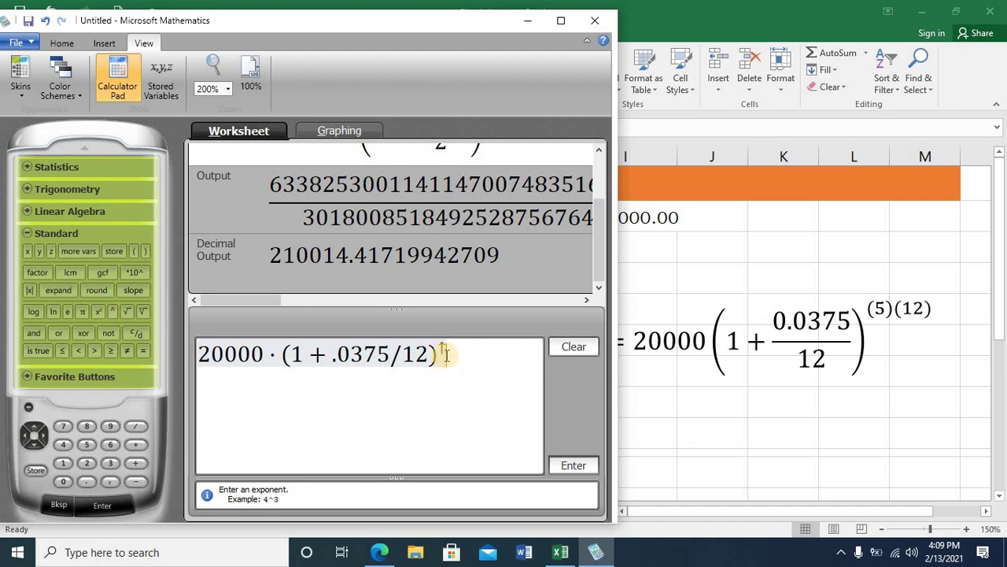
left_click(131, 251)
type("5*1")
left_click(88, 463)
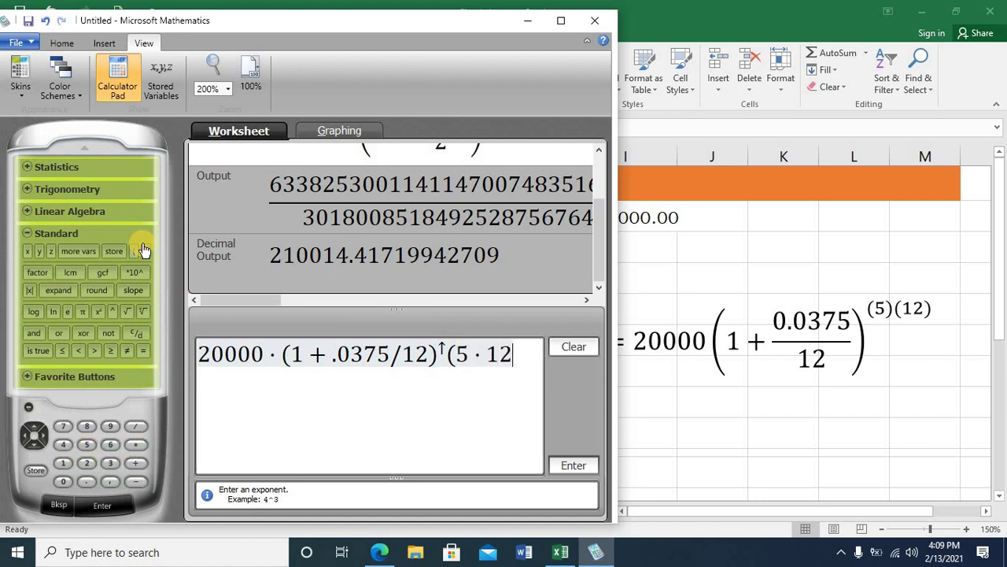
left_click(144, 251)
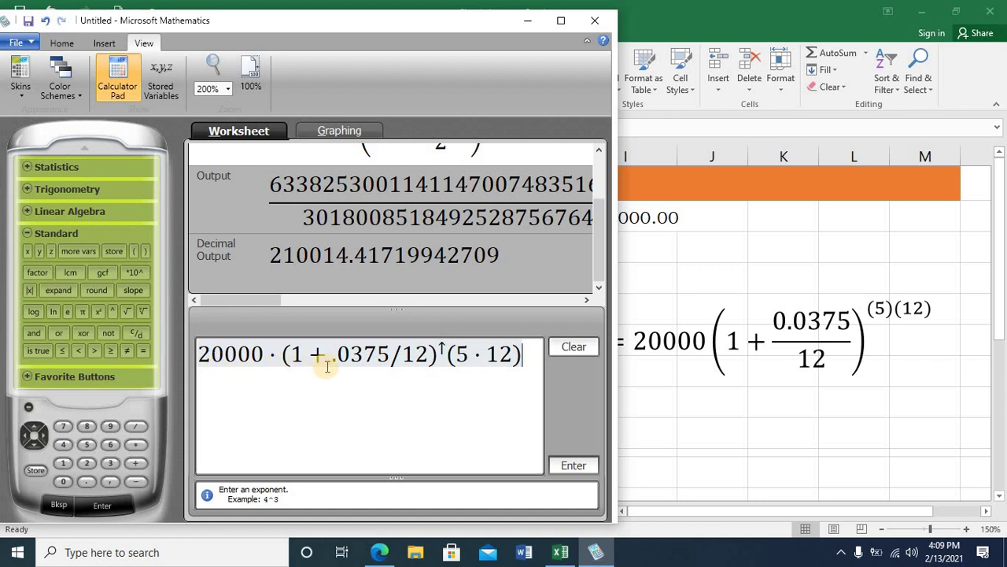
left_click(109, 503)
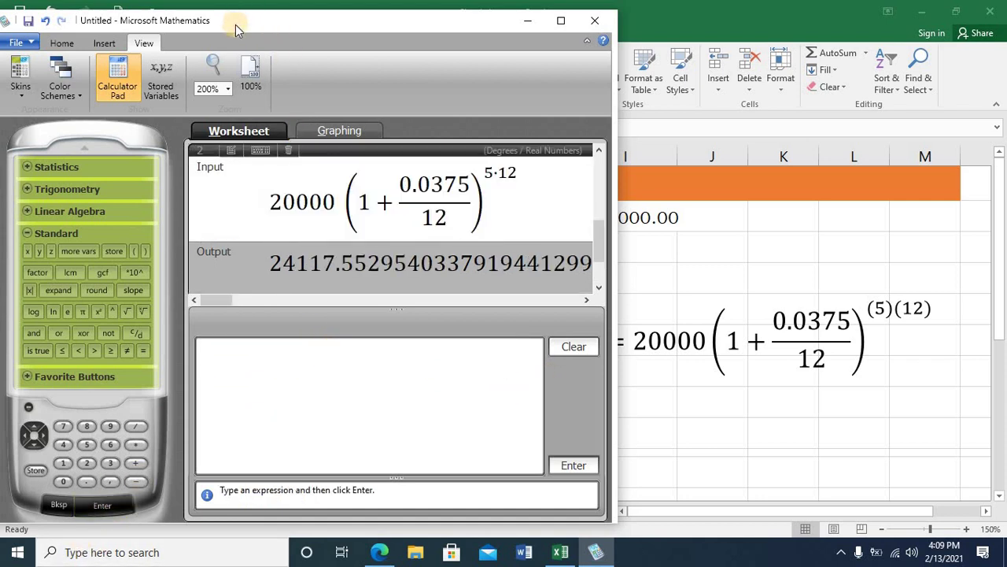
Step: Move the calculator window aside to compare its output with the Excel answer in G9, and return to the Excel sheet
left_click_drag(236, 24, 742, 22)
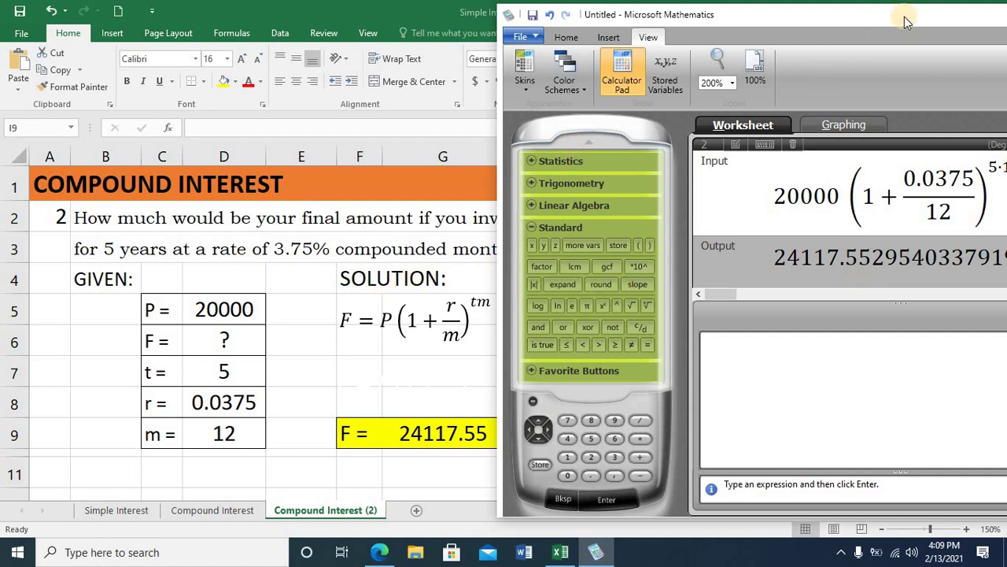
left_click_drag(650, 24, 399, 24)
left_click(778, 24)
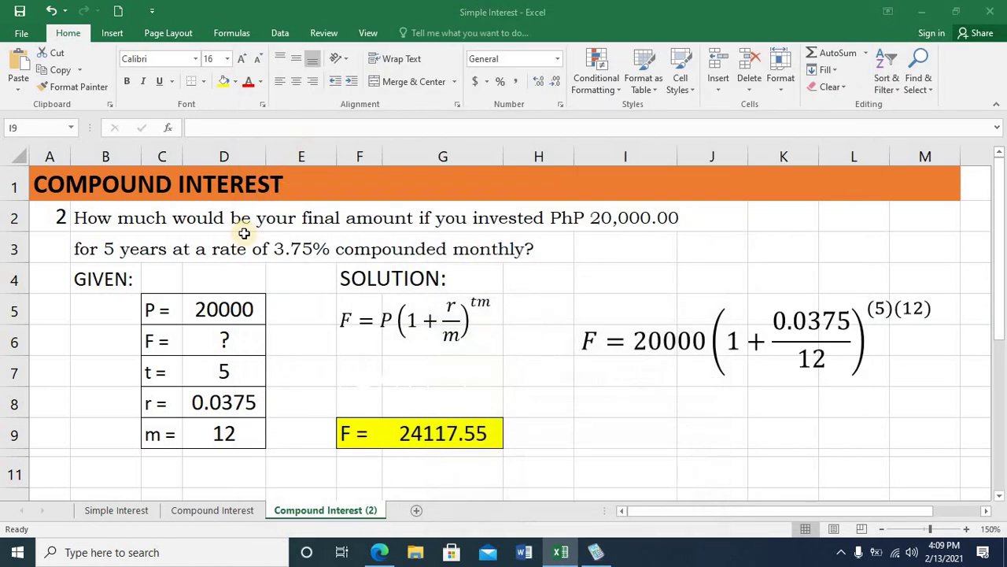